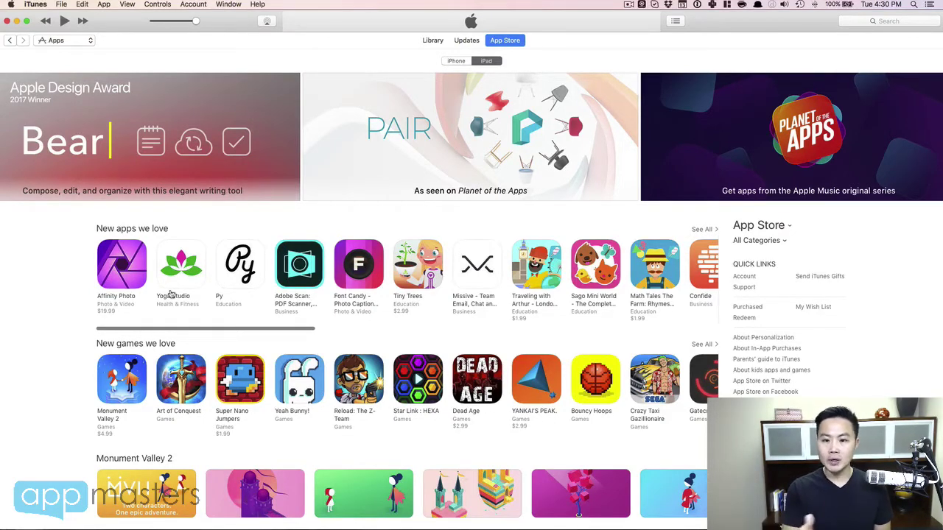
Switch the iTunes App Store front page from iPad apps to iPhone apps
click(455, 62)
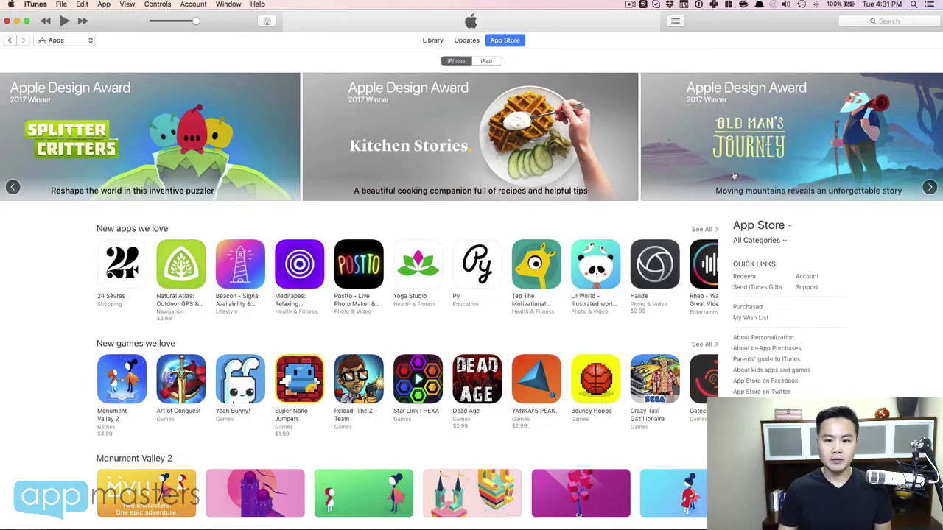
scroll(734, 175, down, 3)
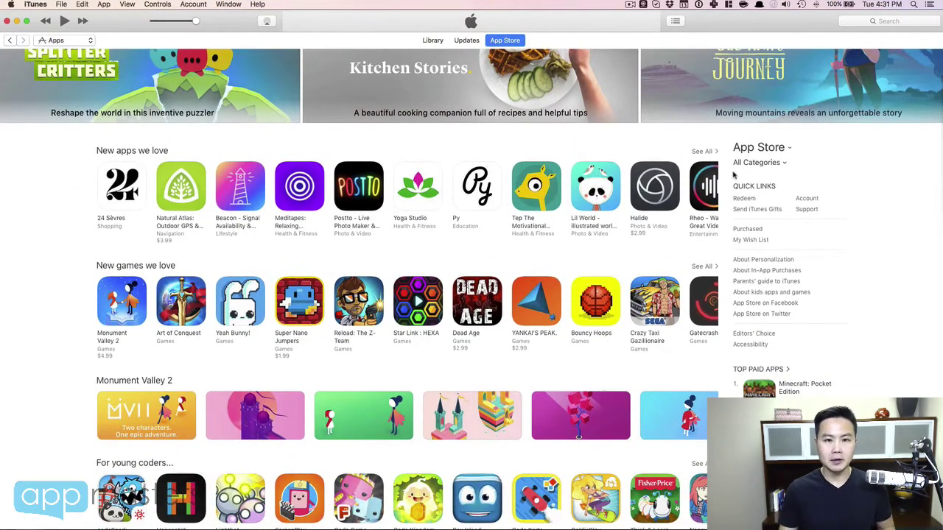
scroll(734, 175, up, 3)
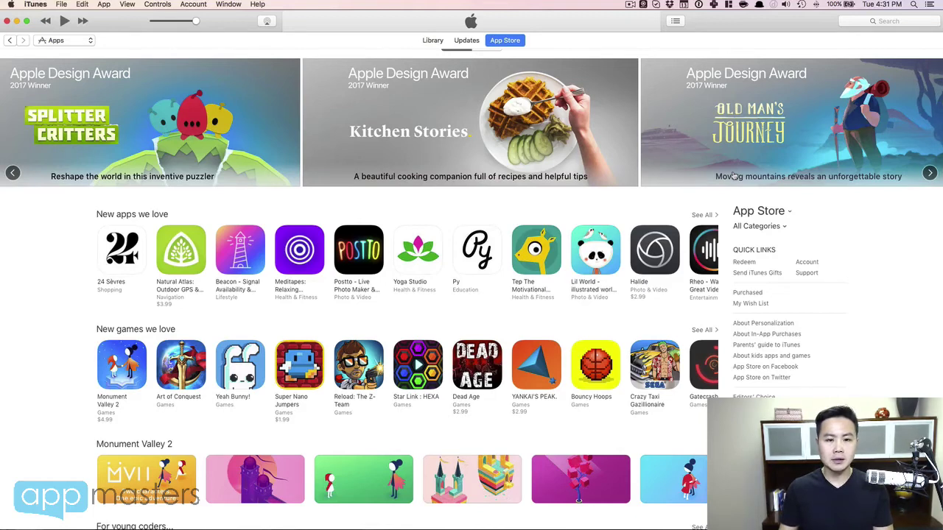
key(super+Tab)
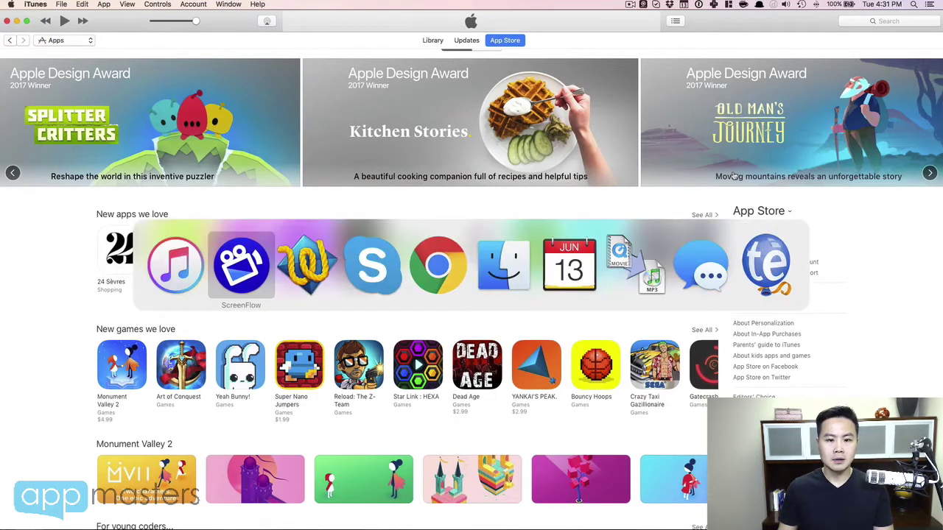
key(super+Tab)
key(super+Tab)
key(super+Tab)
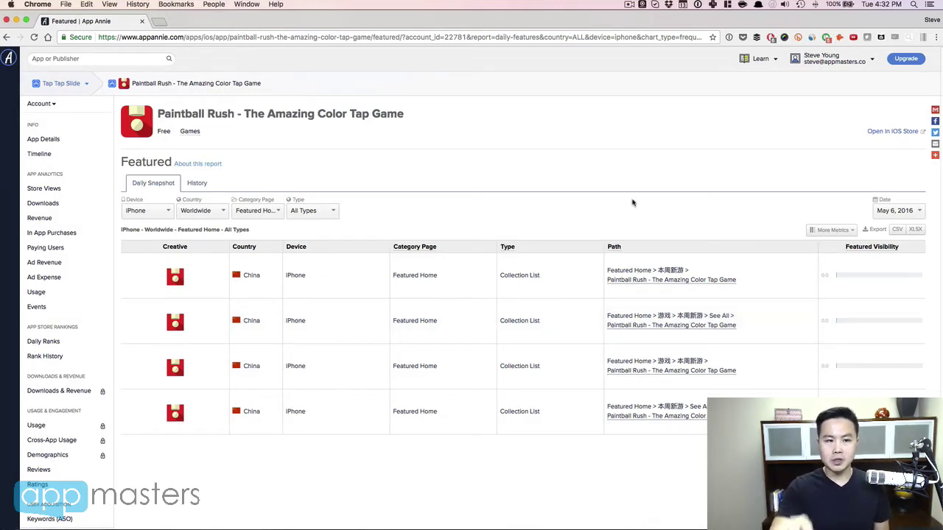
click(98, 58)
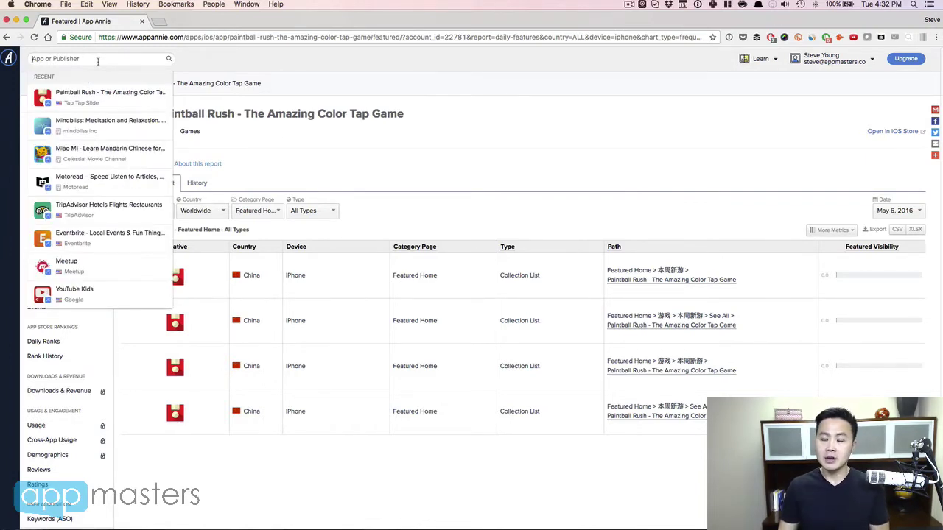
click(441, 92)
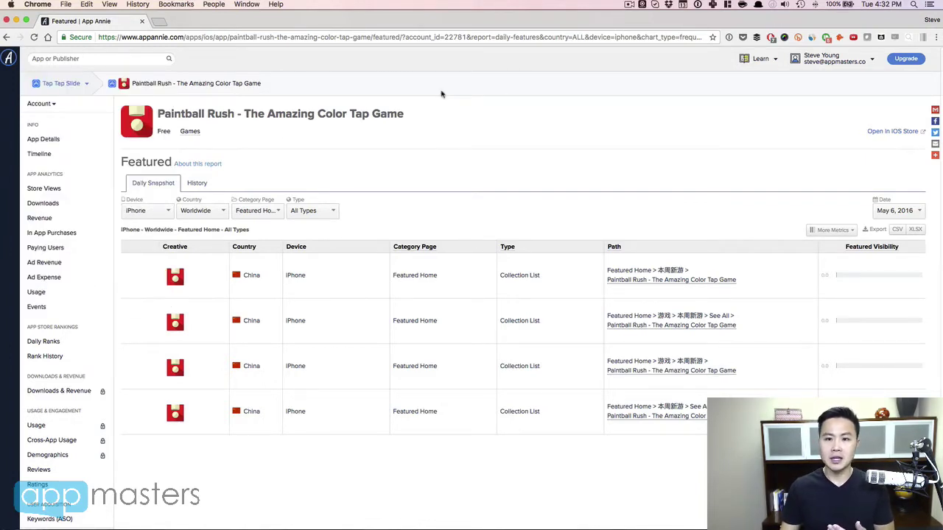
click(144, 62)
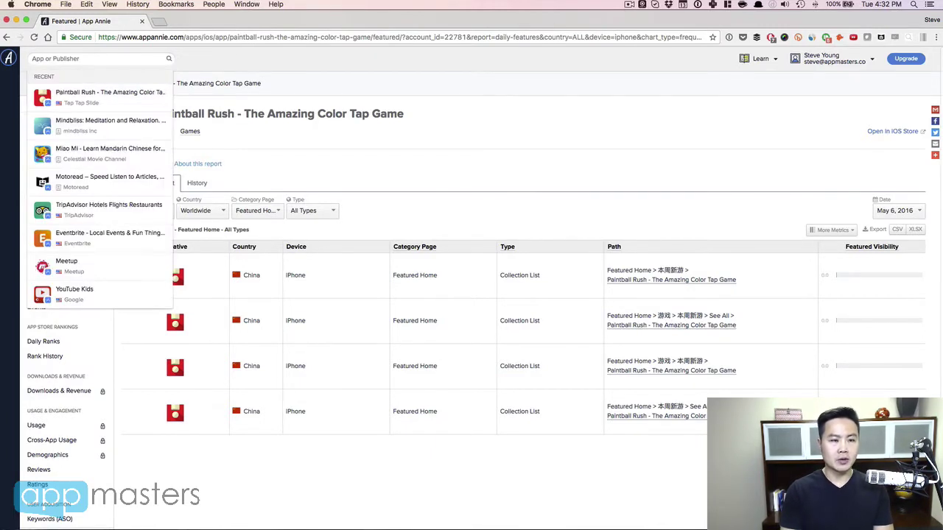
text(paint)
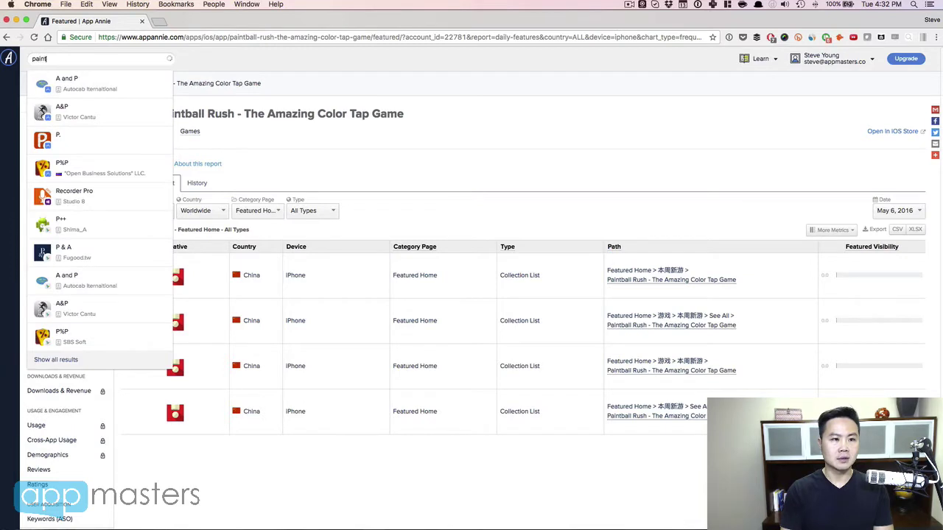
text(a)
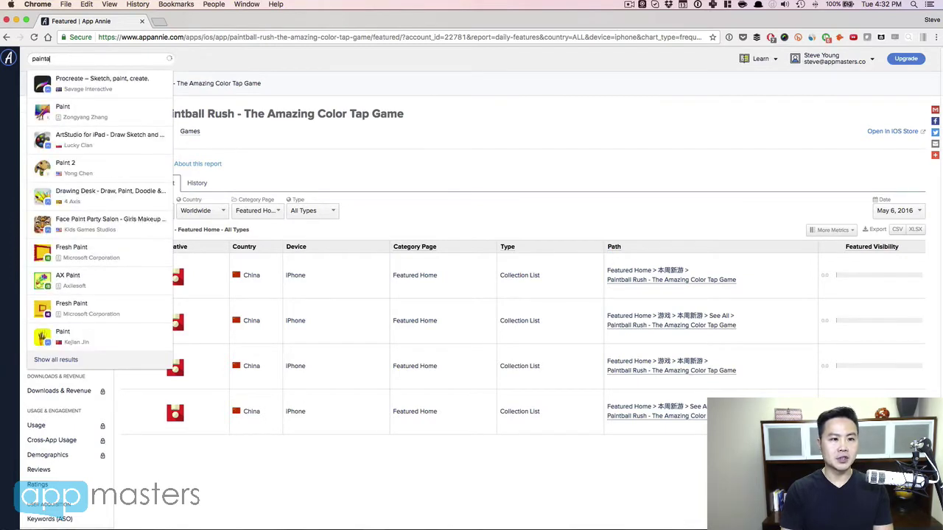
key(BackSpace)
text(b)
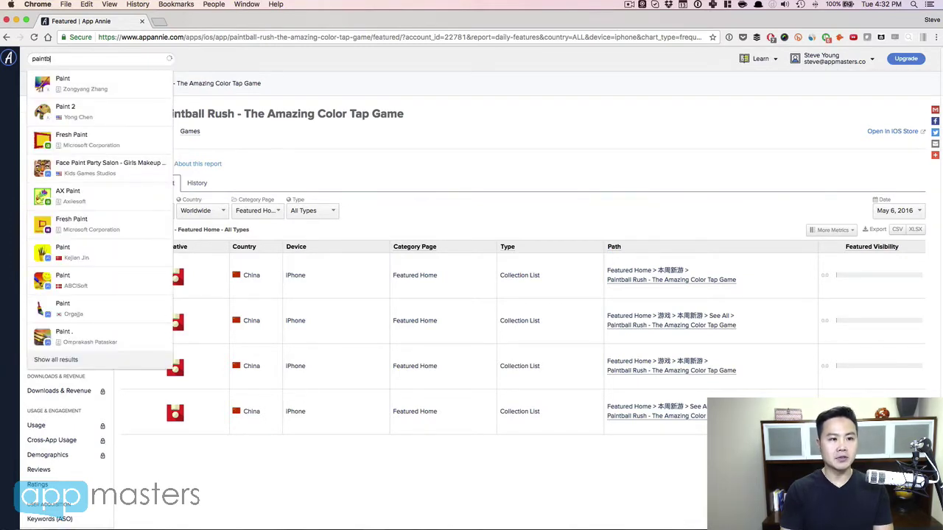
text(all )
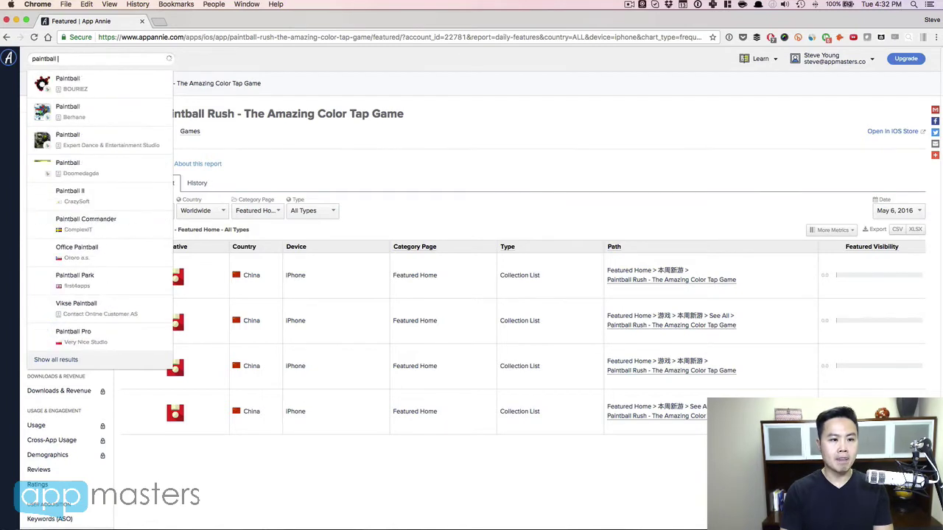
text(rush)
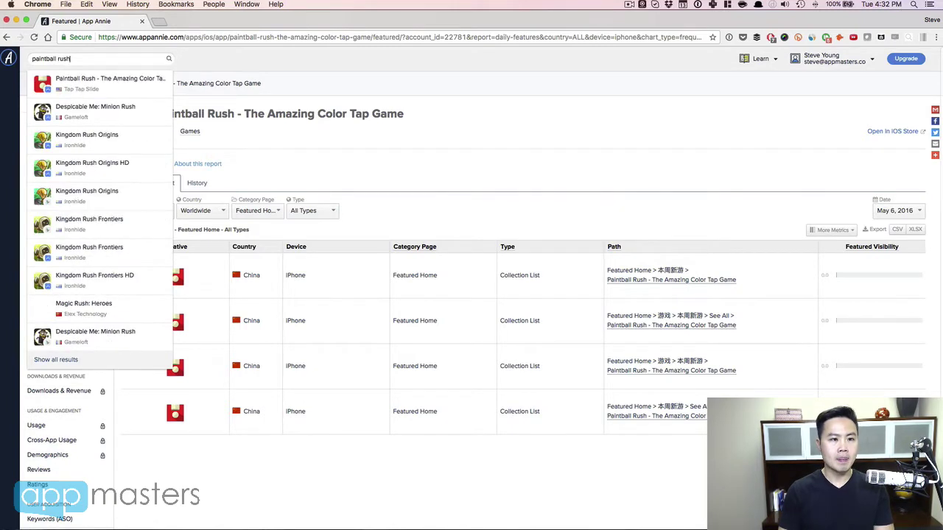
key(Down)
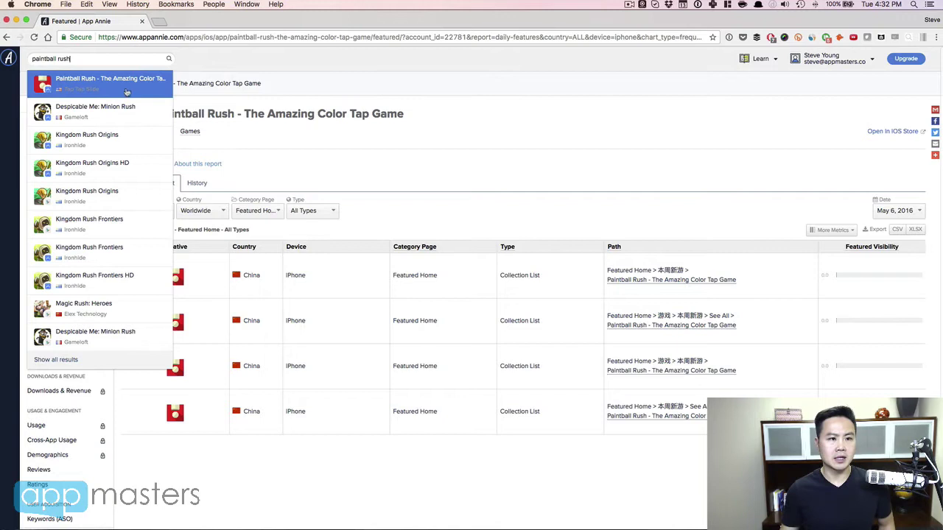
click(408, 144)
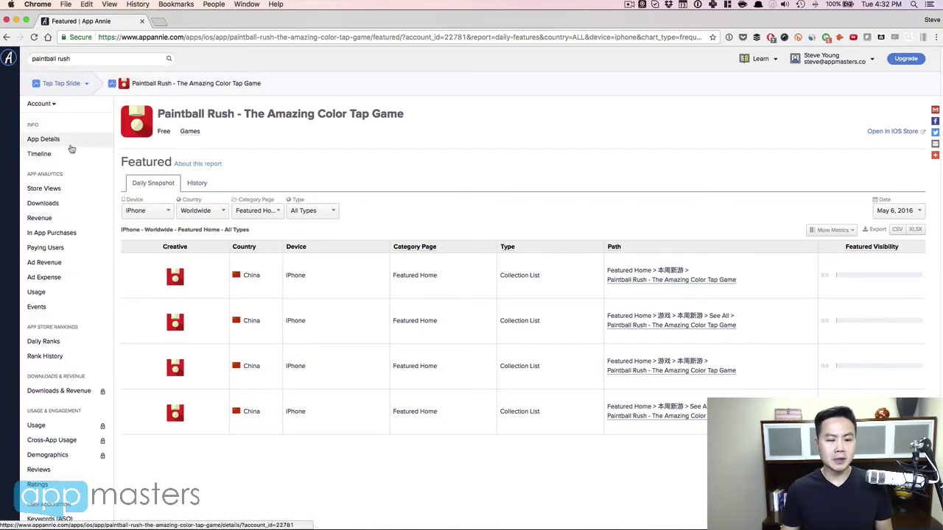
Reload Paintball Rush's Featured report for Jun 12, 2017, leaving the date unchanged
scroll(337, 257, down, 4)
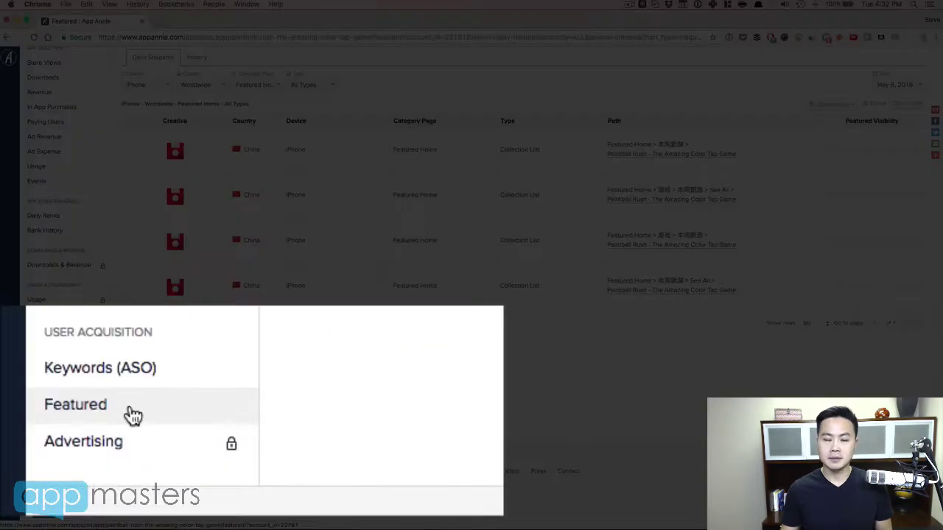
click(171, 412)
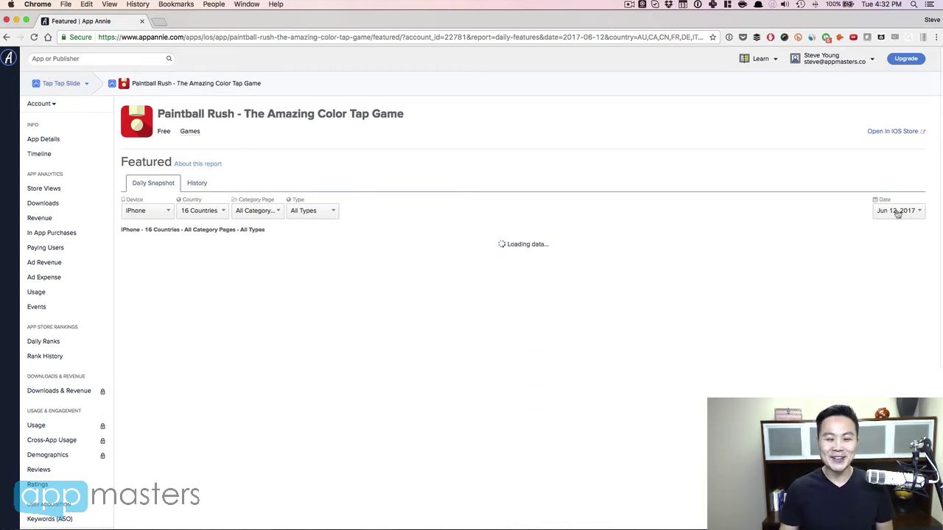
click(896, 212)
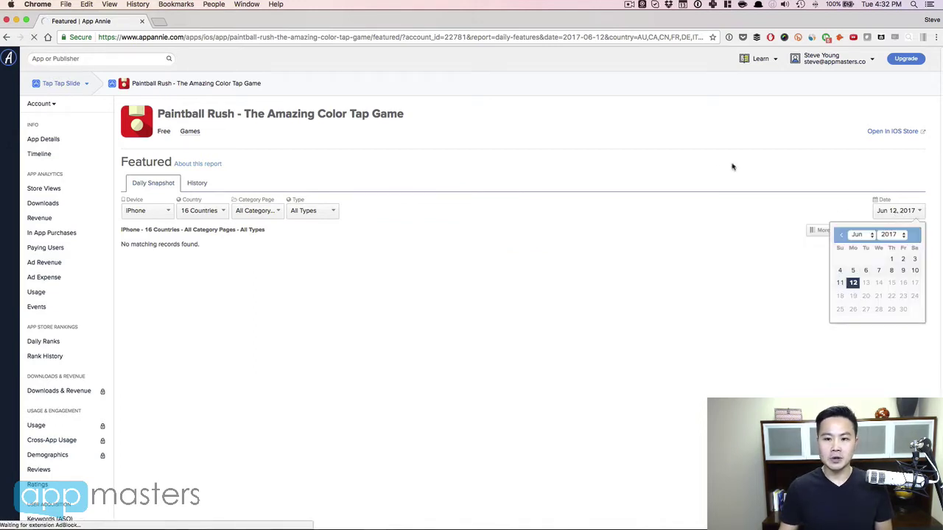
click(709, 157)
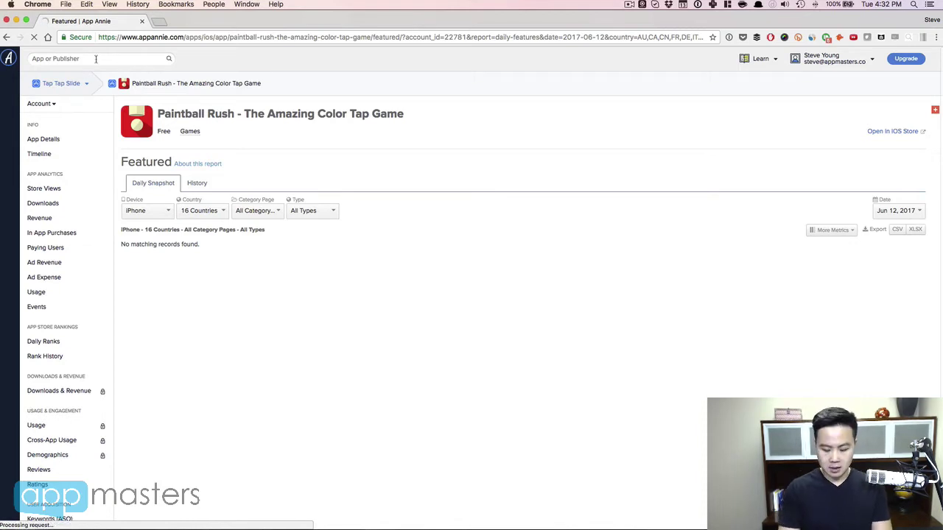
Search for Mindbliss and open the 'Mindbliss: Meditation and Relaxation. Meditate Zen' app page
click(98, 59)
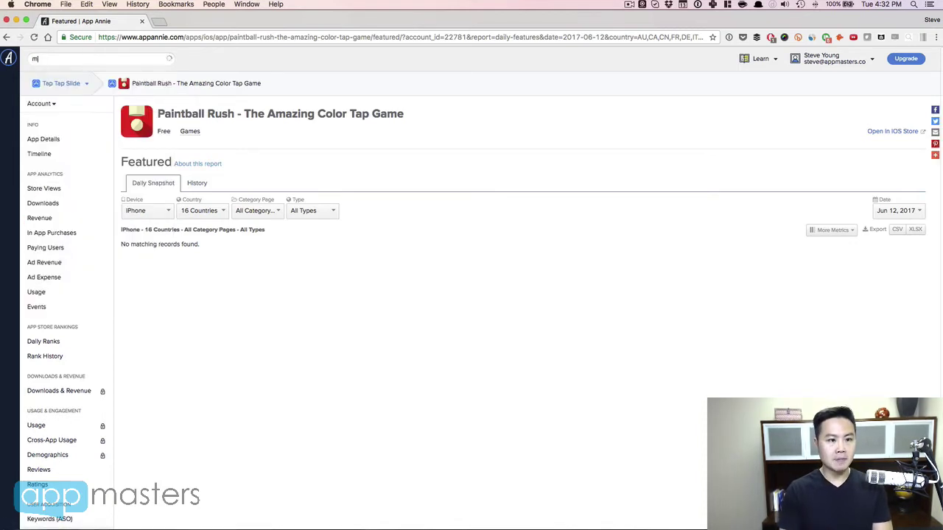
text(ml)
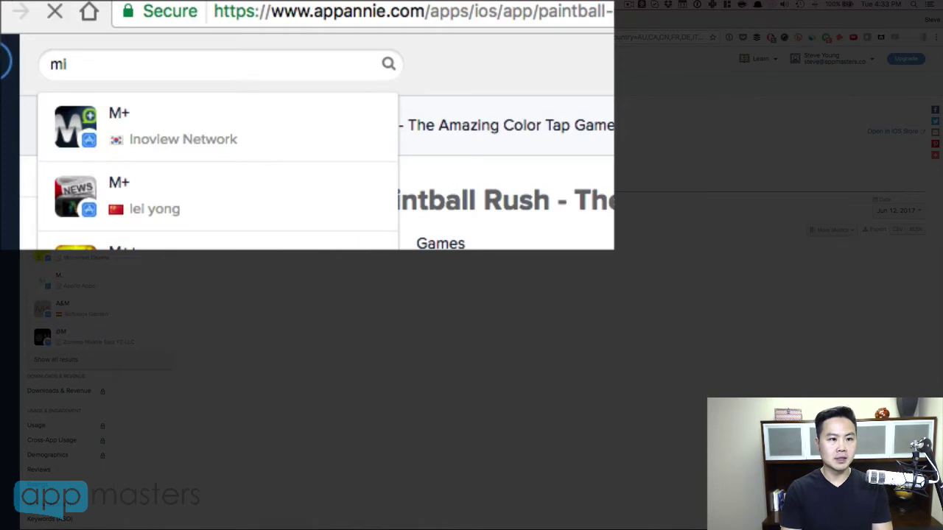
text(n)
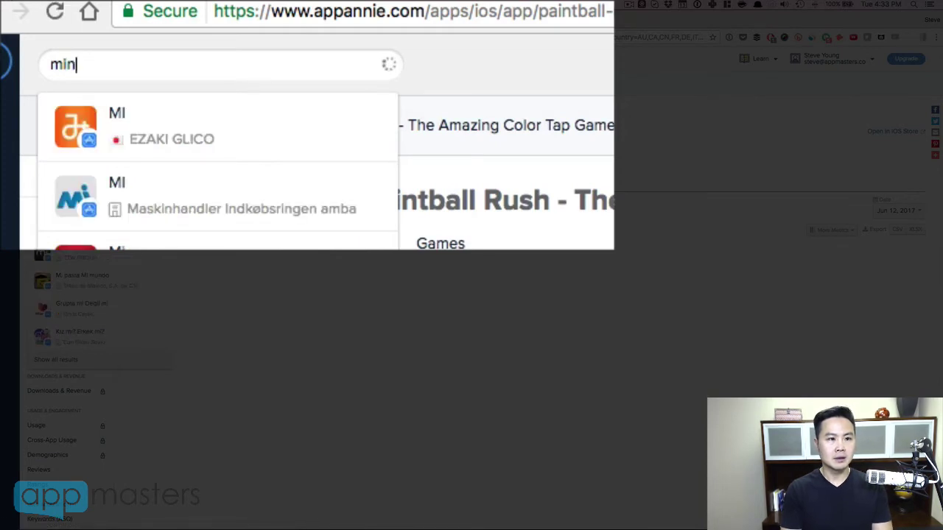
text(dbli)
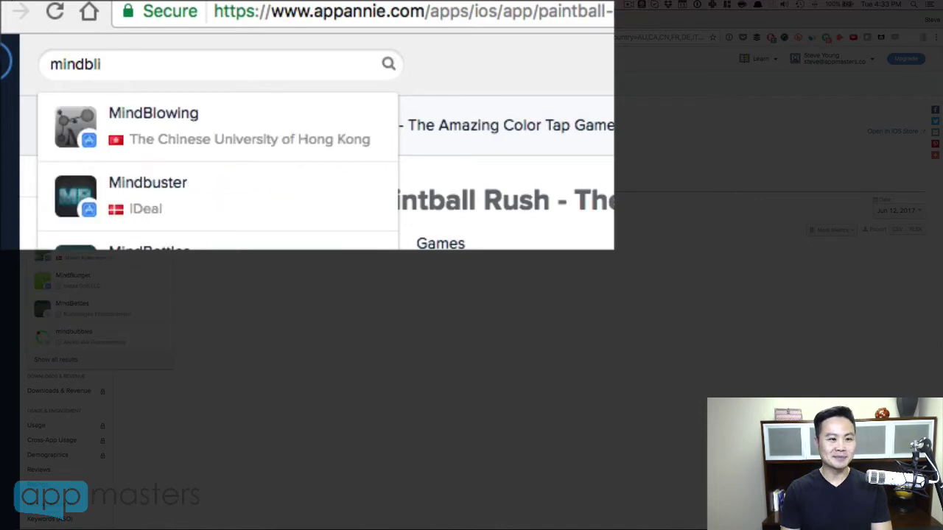
text(ss)
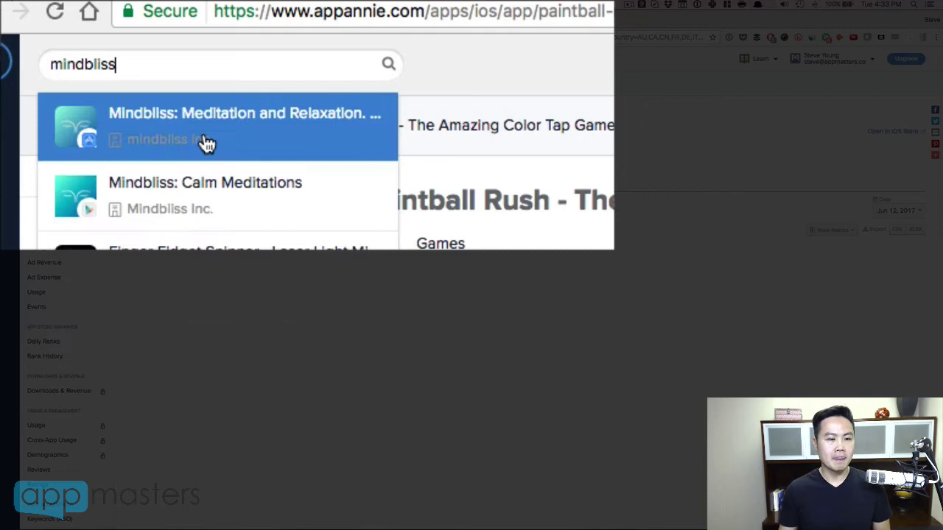
click(206, 144)
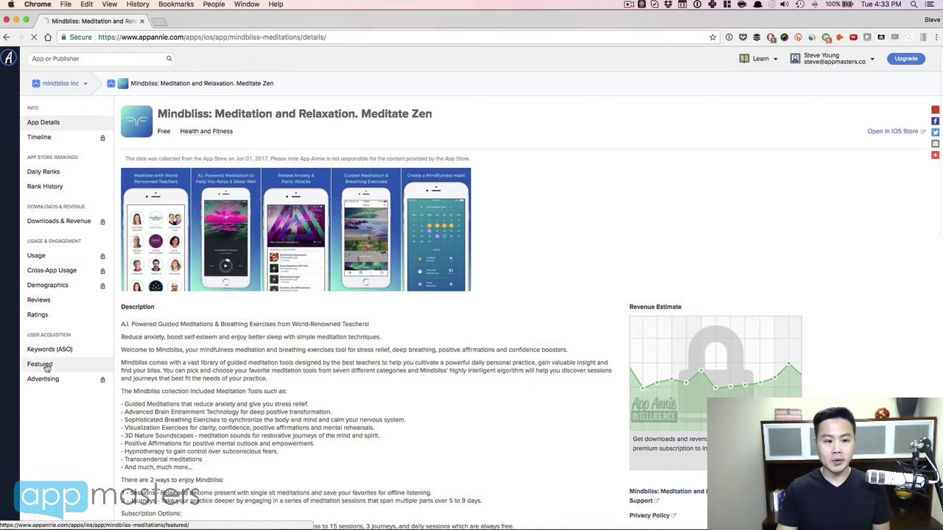
Open Mindbliss's Featured report and review its Jun 12 United States and Canada placements
click(46, 365)
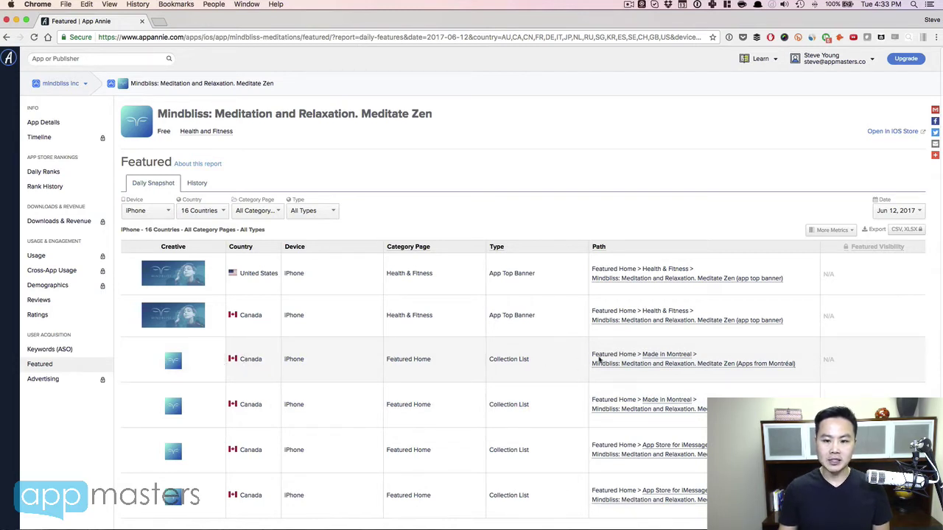
mouse_move(672, 357)
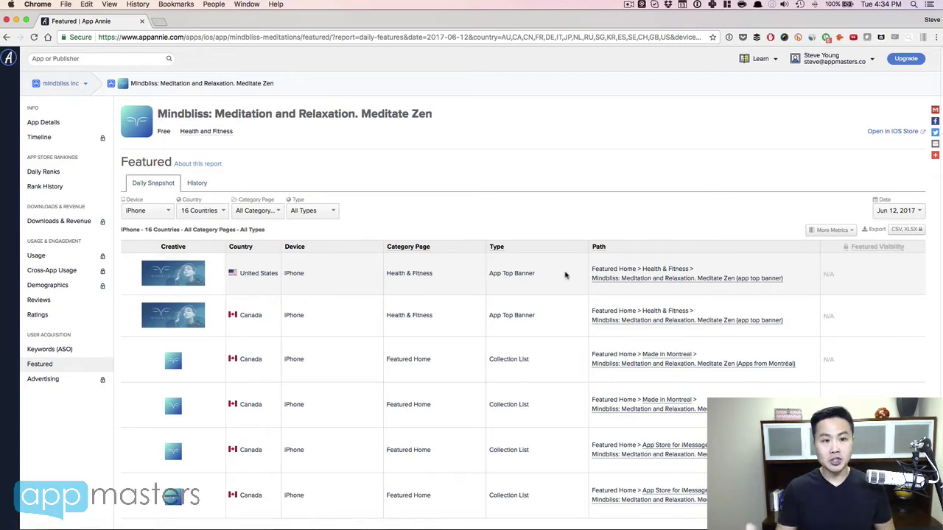
key(super+Tab)
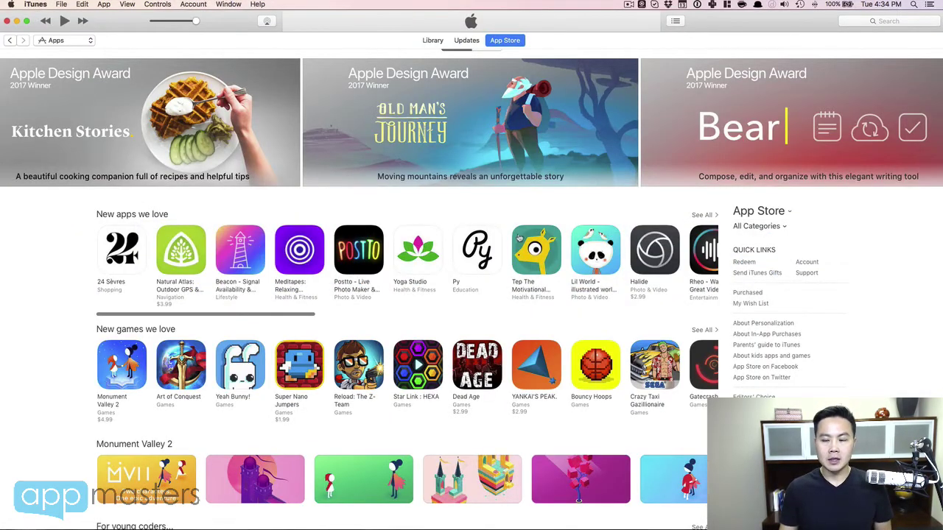
Filter the iTunes App Store front page to the Health & Fitness category
scroll(759, 265, down, 5)
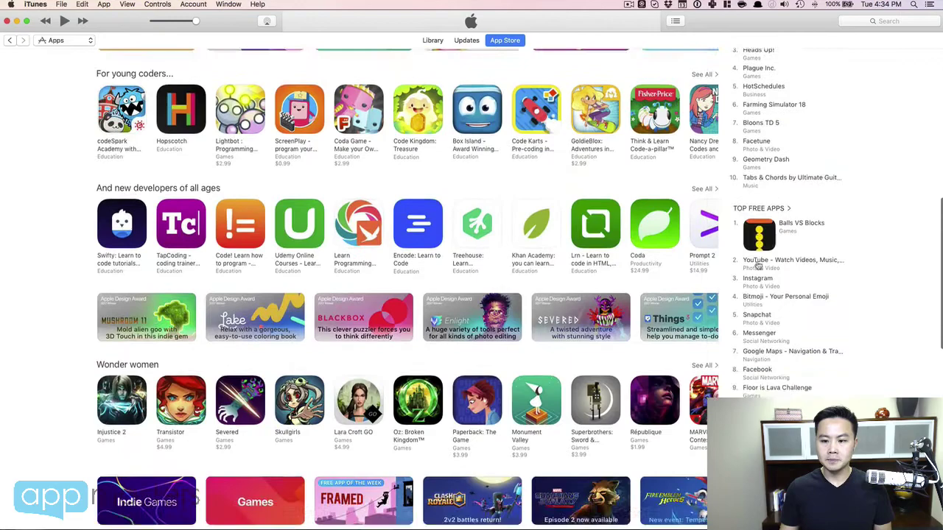
scroll(759, 266, down, 5)
scroll(758, 266, up, 15)
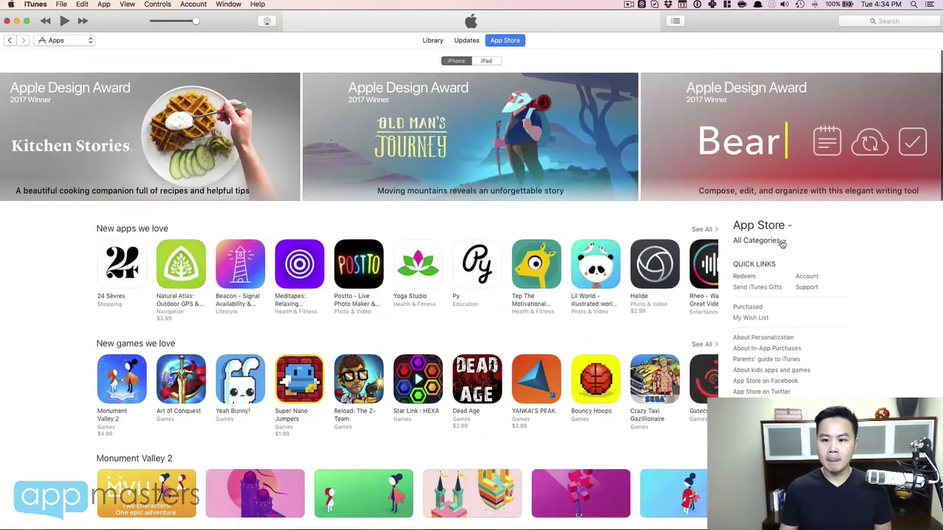
click(782, 244)
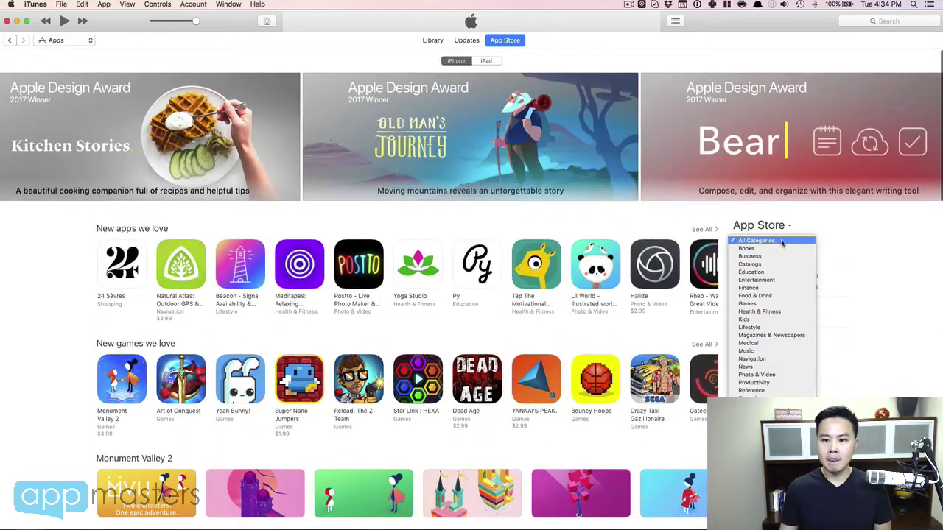
click(759, 312)
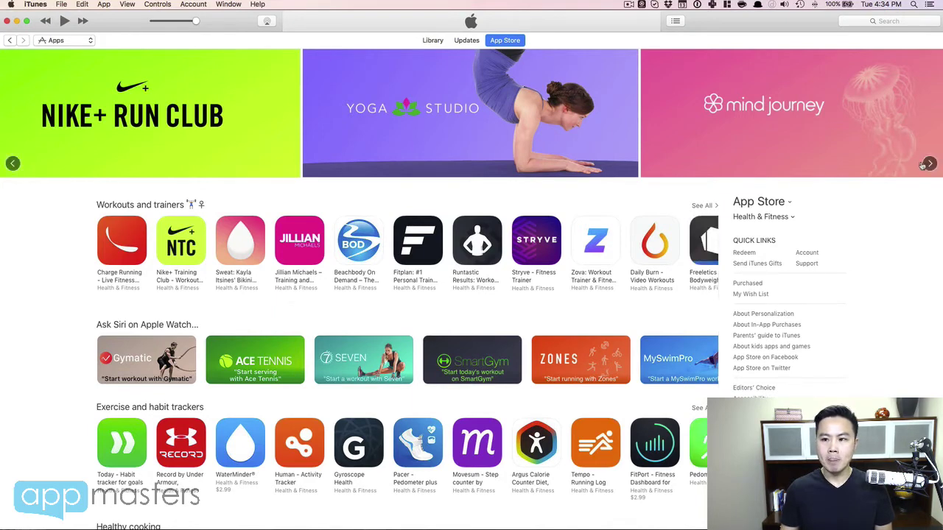
Advance the Health & Fitness banner carousel until the Mindbliss banner appears
click(928, 164)
click(927, 164)
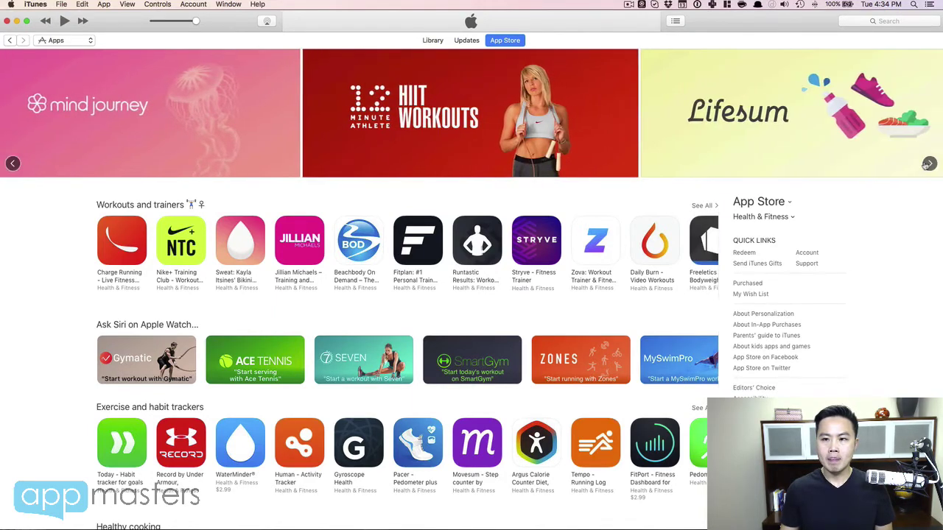
click(927, 165)
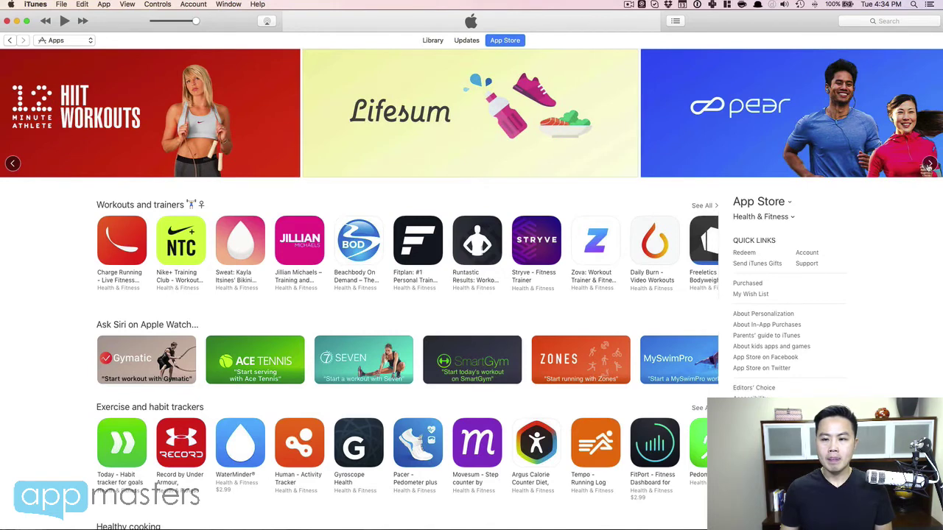
click(928, 164)
click(928, 164)
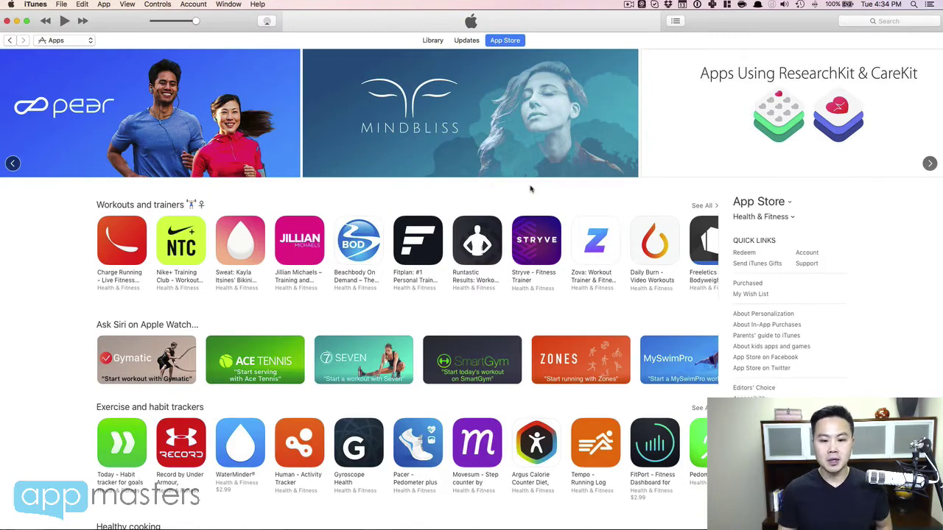
Scroll the Health & Fitness page down to its footer
scroll(530, 189, down, 5)
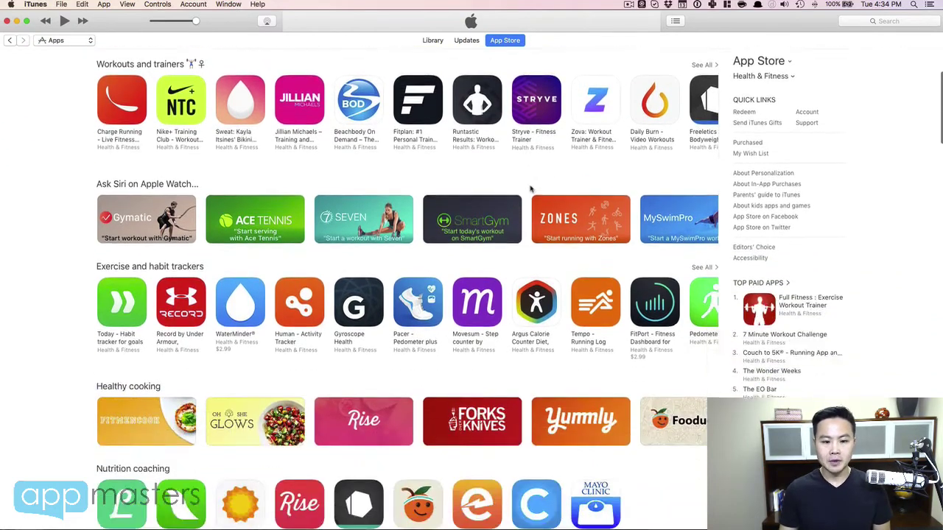
scroll(529, 189, down, 8)
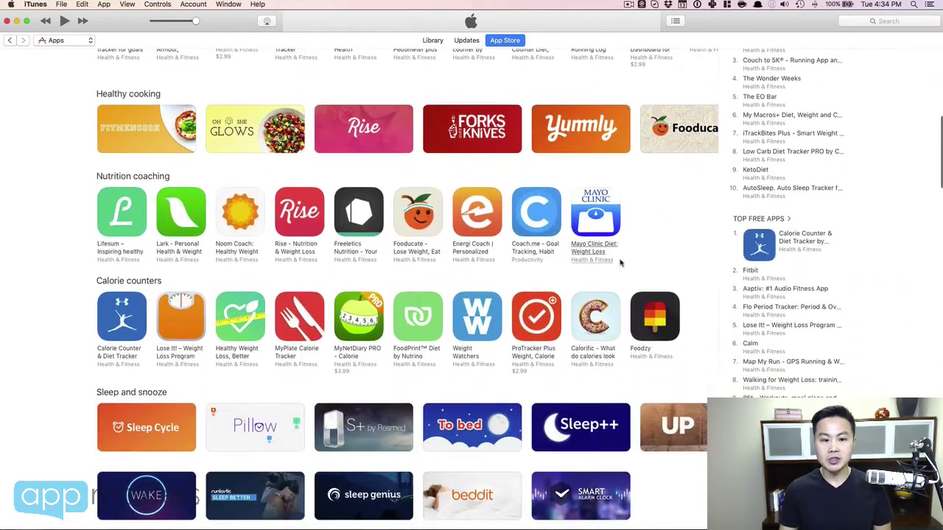
scroll(633, 268, down, 3)
scroll(826, 331, down, 9)
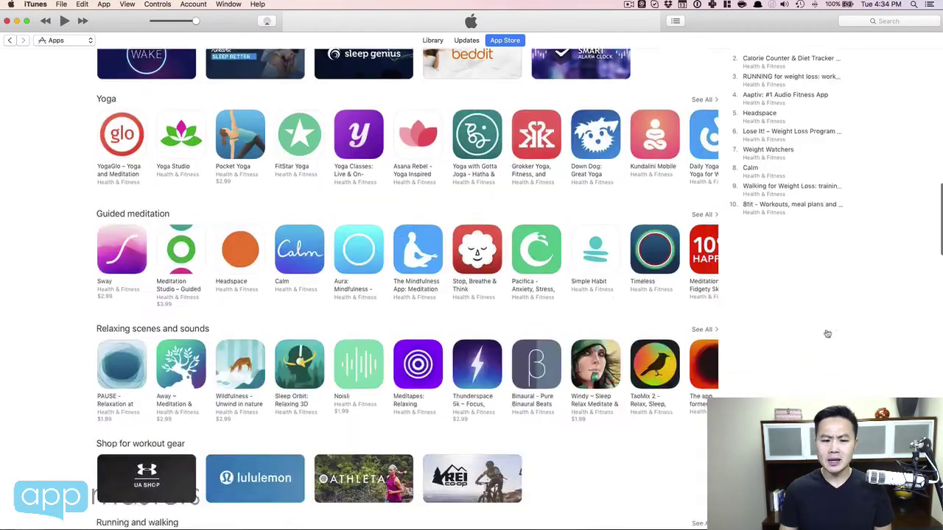
scroll(826, 333, down, 1)
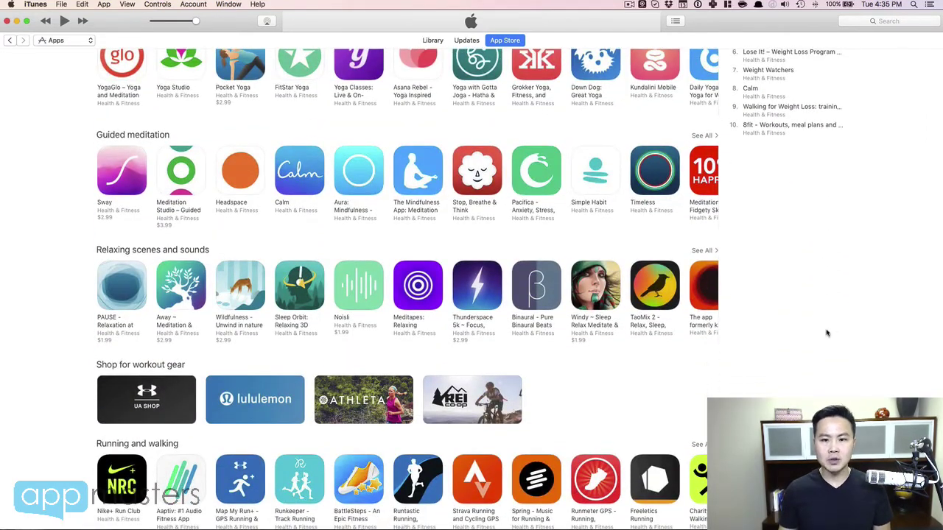
scroll(827, 333, down, 20)
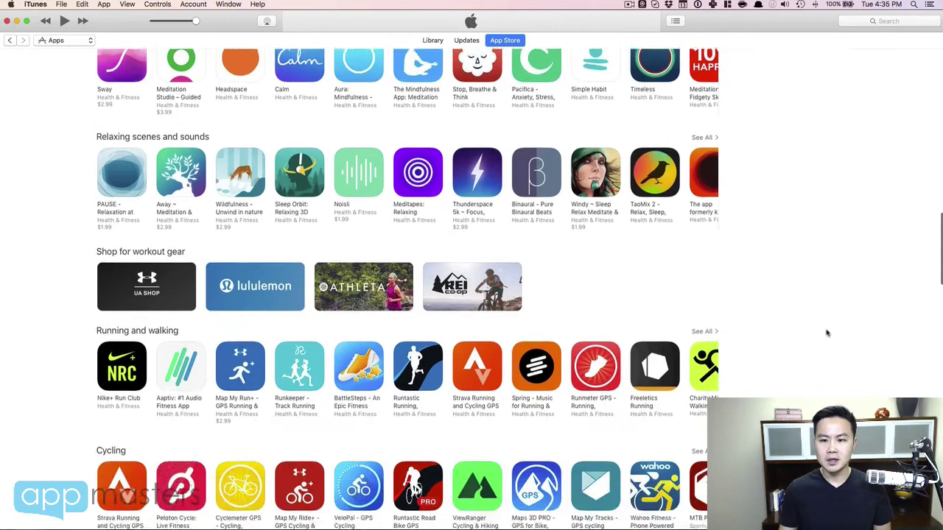
scroll(827, 333, down, 20)
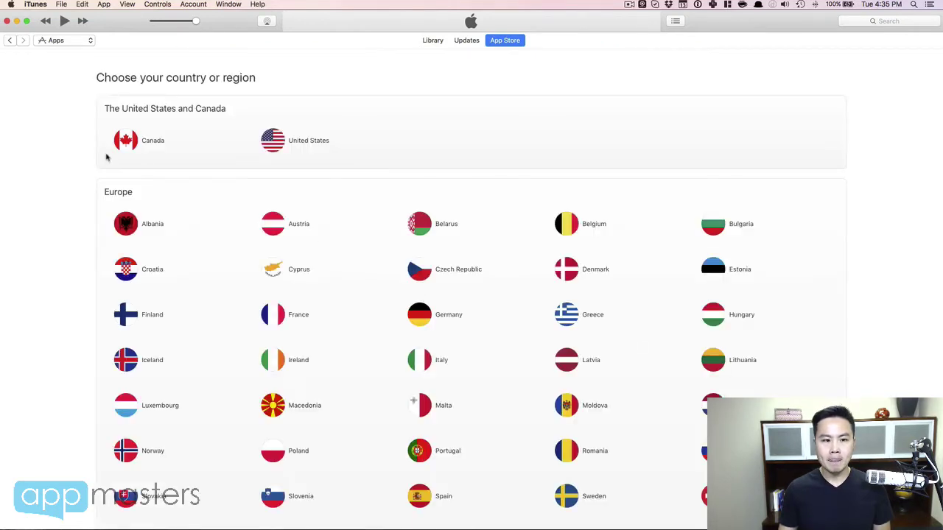
Choose Canada as the App Store country to load the Canadian storefront
click(148, 142)
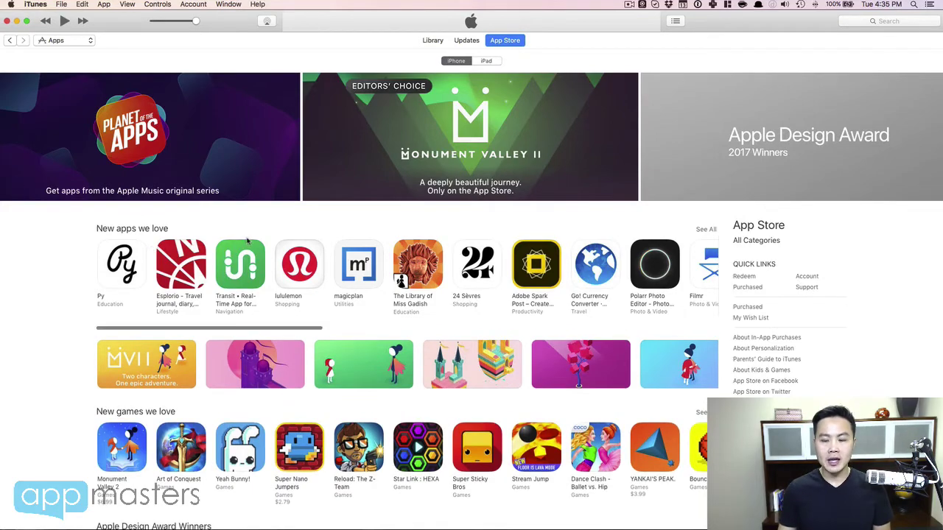
Scroll the Canadian front page to the Celebrate Canada row, then return to App Annie
scroll(361, 283, down, 3)
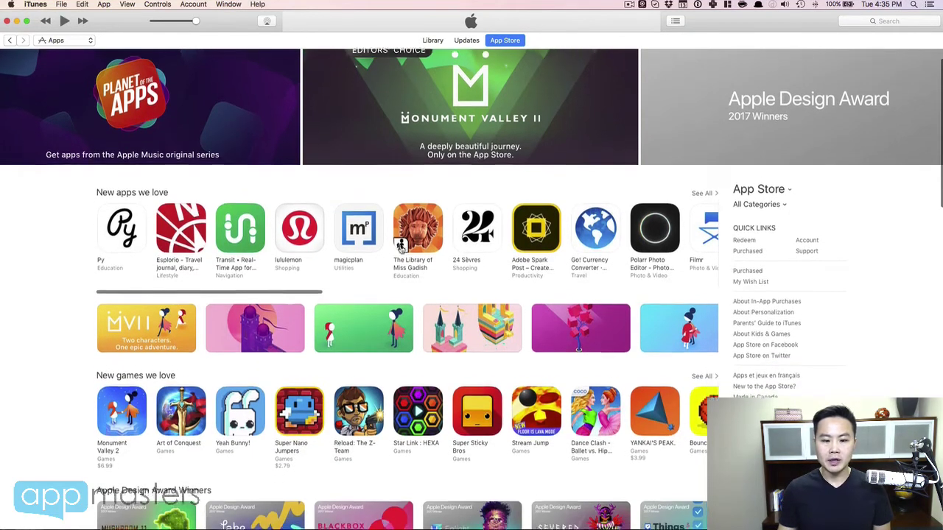
scroll(361, 282, down, 6)
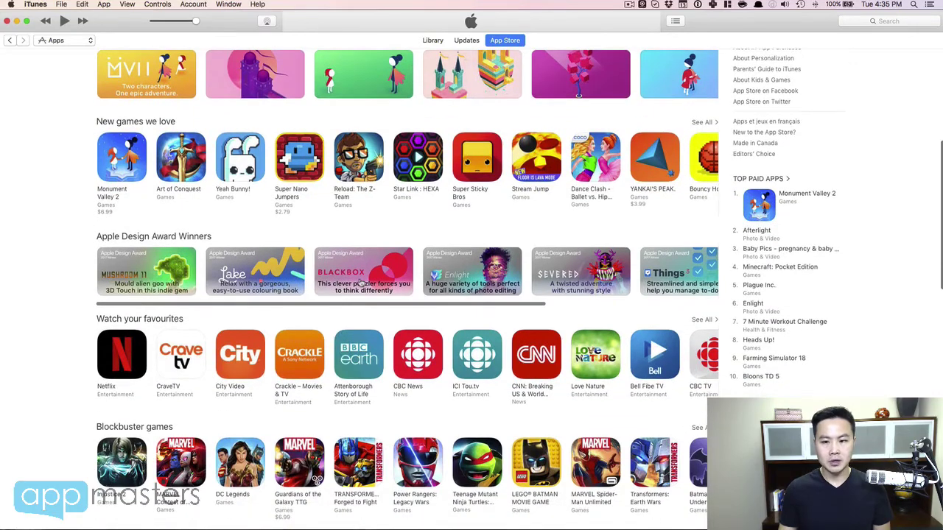
scroll(377, 275, right, 5)
scroll(377, 274, left, 5)
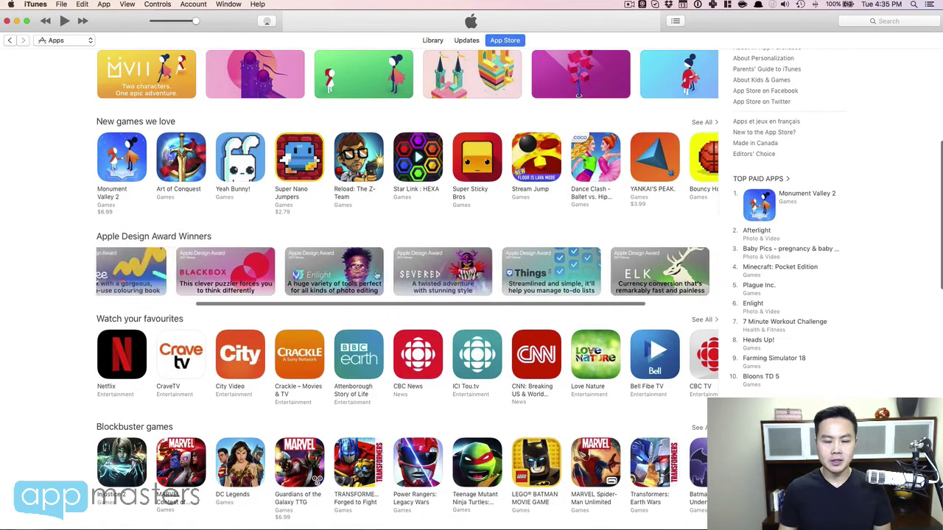
scroll(377, 275, down, 2)
scroll(377, 275, down, 5)
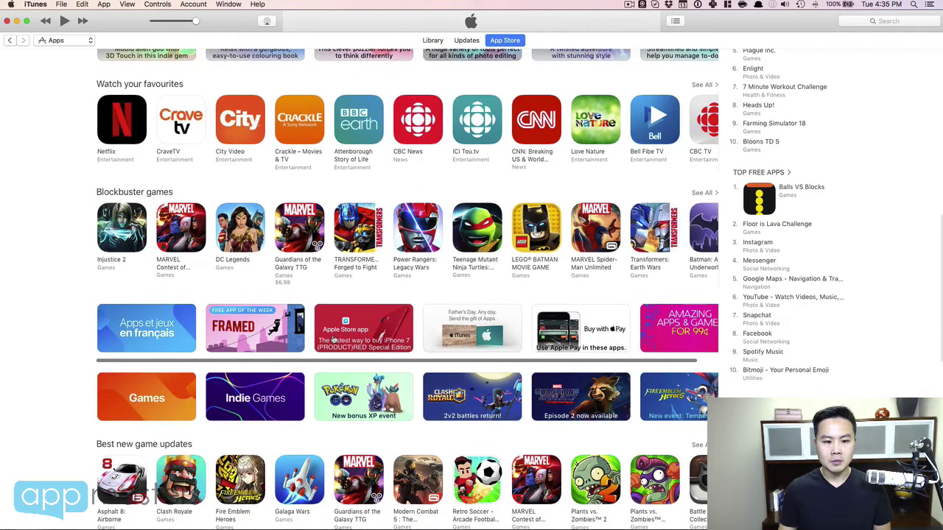
scroll(334, 340, right, 2)
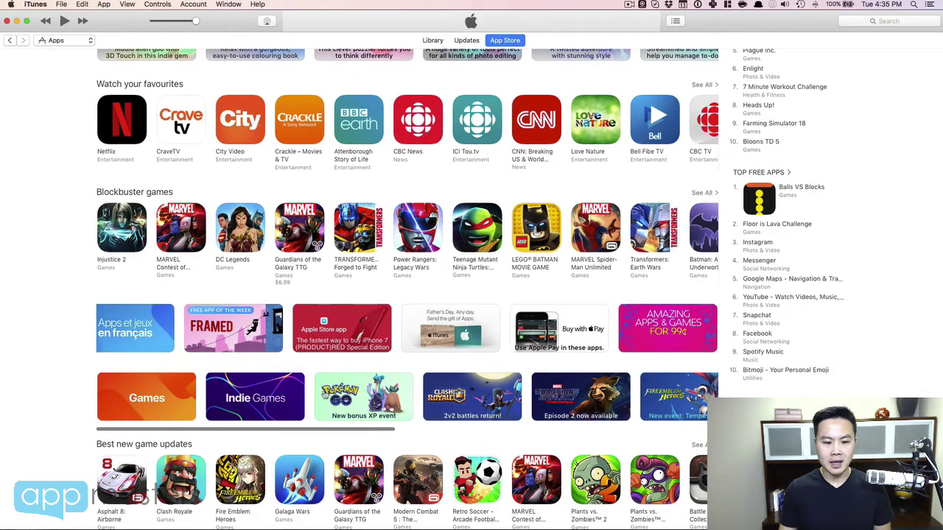
scroll(324, 396, right, 10)
scroll(405, 287, down, 8)
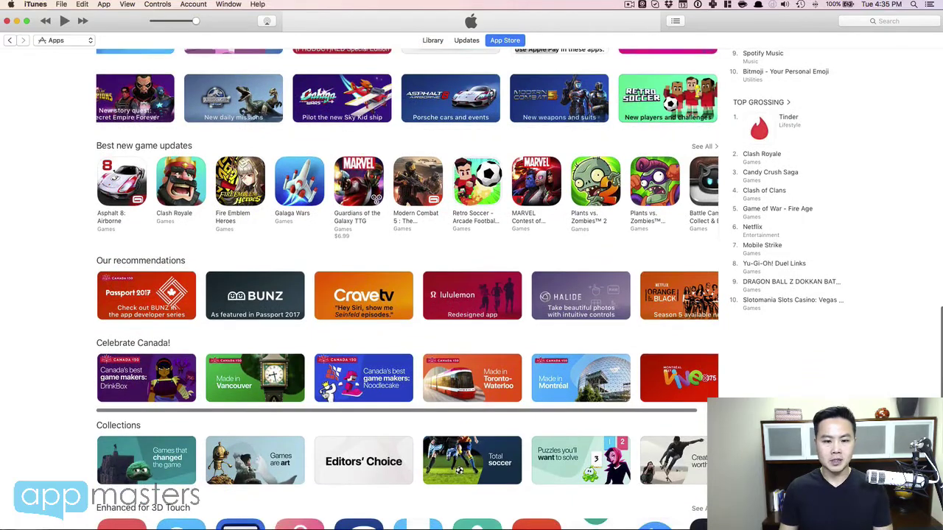
key(super+Tab)
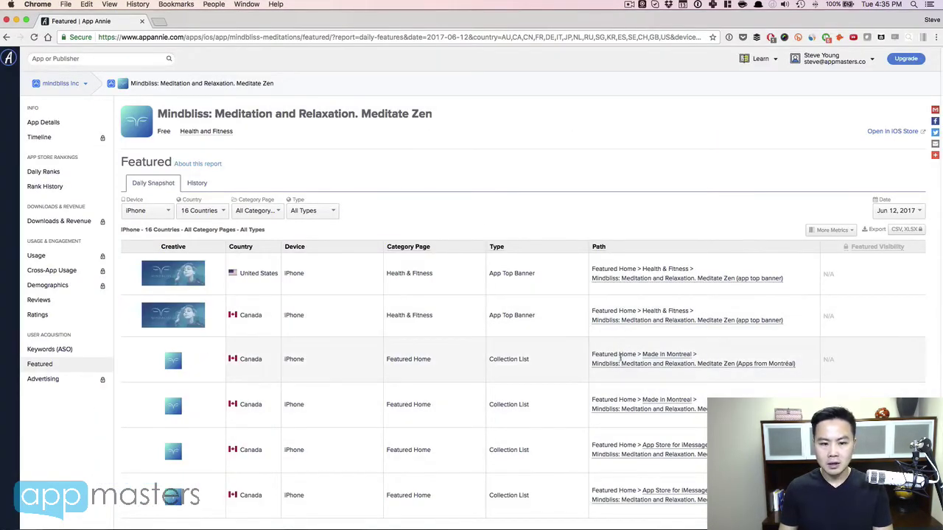
Check the Made in Montreal placement (row 12 of 15, position 5 of 6), then return to iTunes
mouse_move(652, 356)
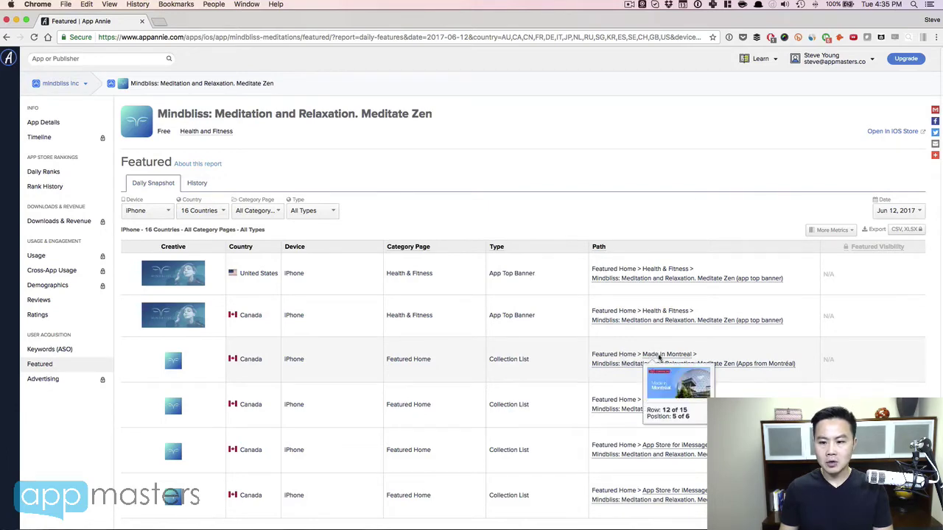
key(super+Tab)
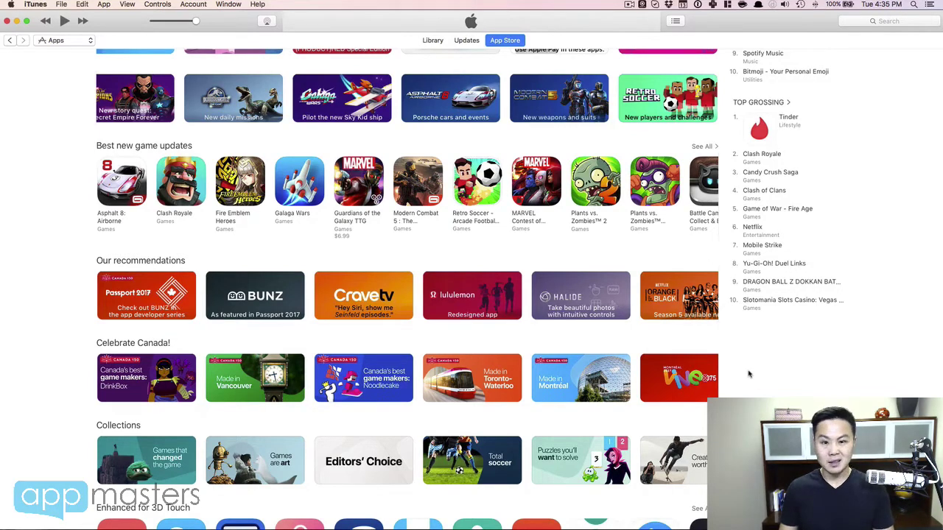
Open the Made in Montréal collection from the Celebrate Canada row to find Mindbliss
key(super+Tab)
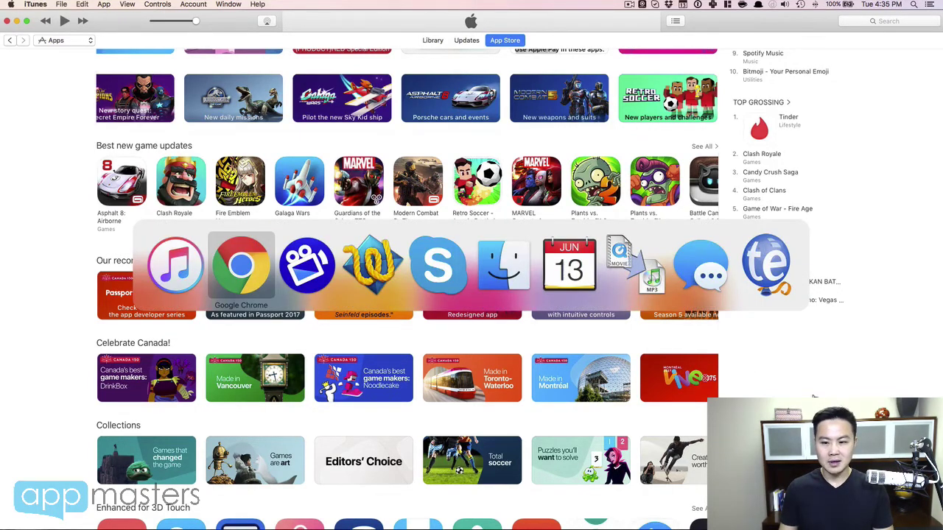
key(Escape)
scroll(814, 396, down, 5)
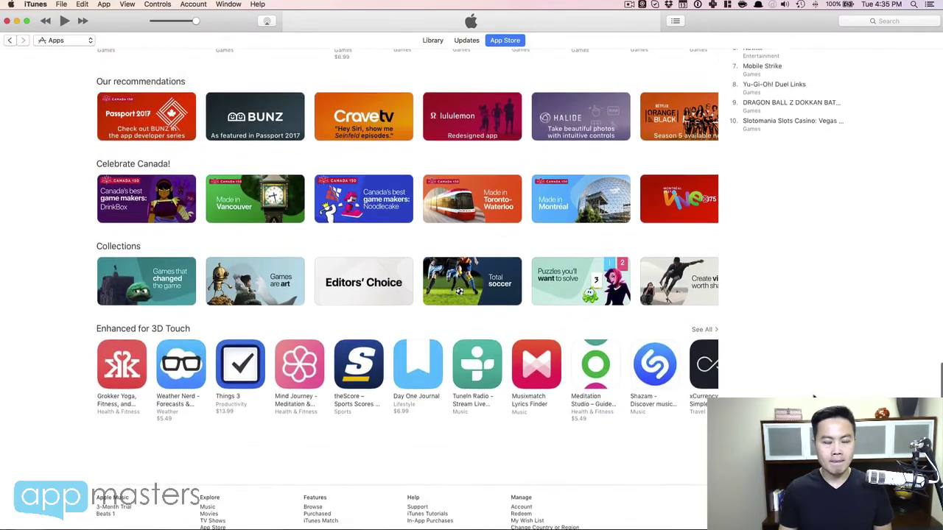
scroll(815, 397, up, 2)
scroll(526, 346, up, 2)
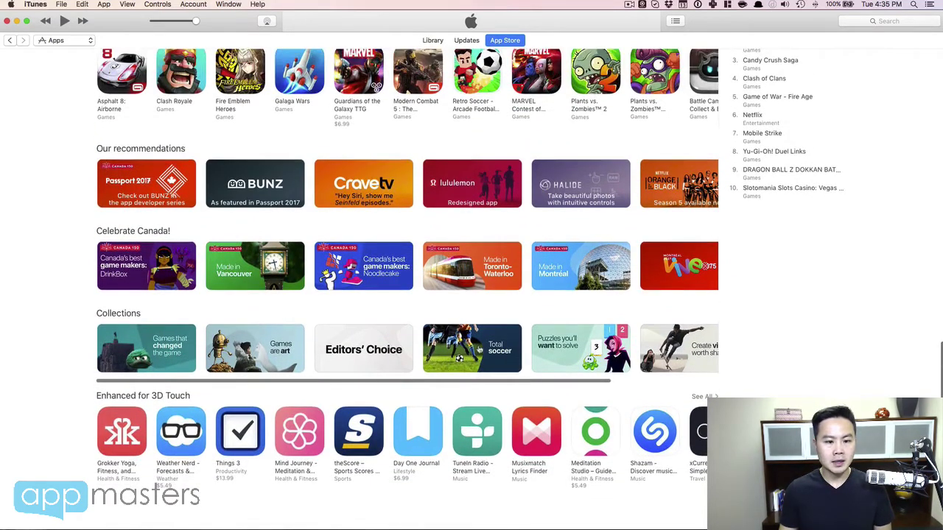
scroll(491, 352, right, 5)
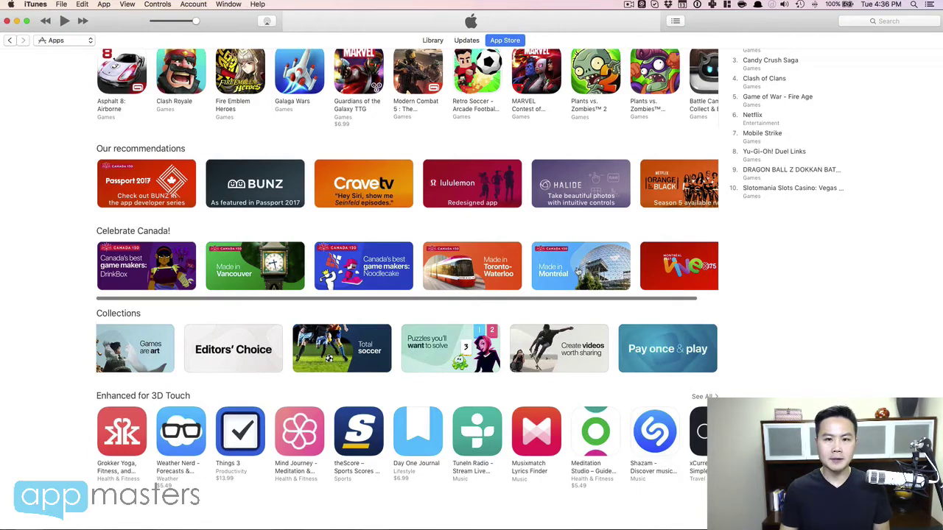
click(579, 272)
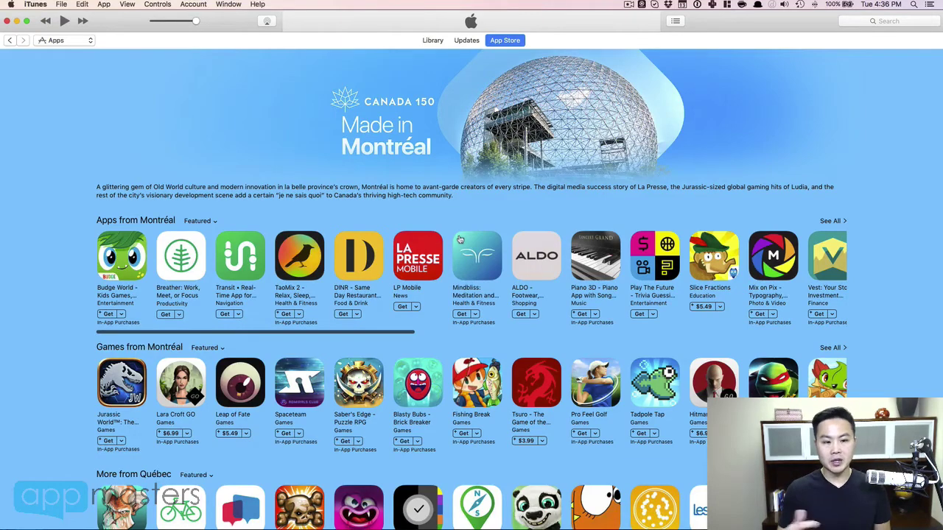
Leave iTunes and bring up App Annie's Mindbliss Featured snapshot for Jun 12, 2017
key(super+Tab)
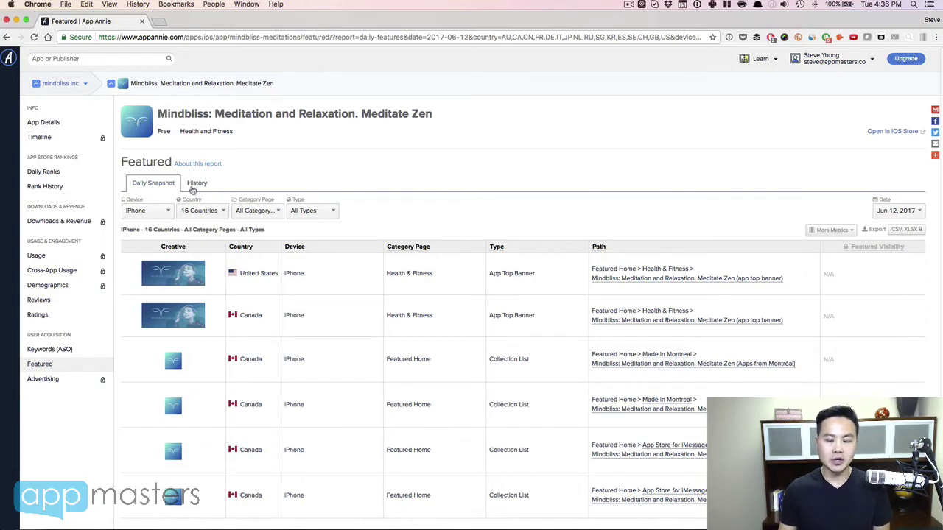
Load Mindbliss's featured history on App Annie's Featured report
click(193, 188)
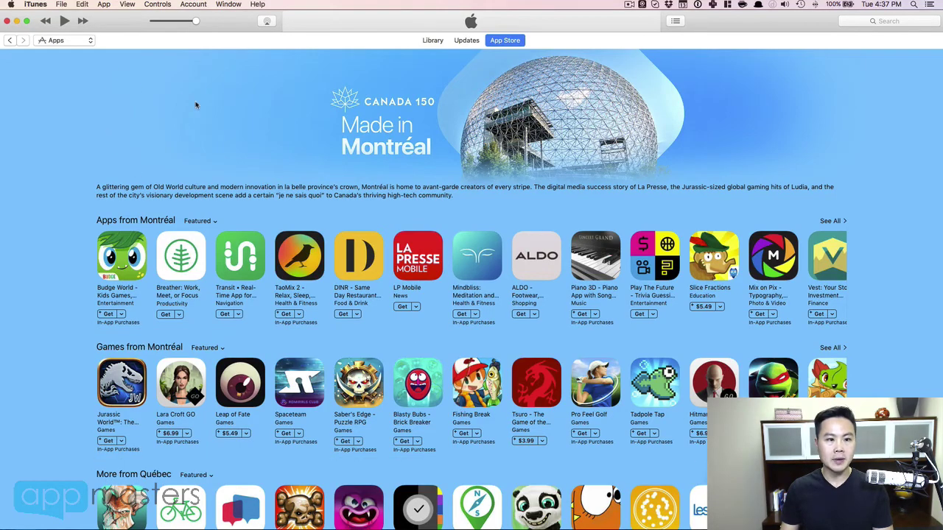
Go back to the App Store front page and browse sideways through the New apps we love row
click(9, 41)
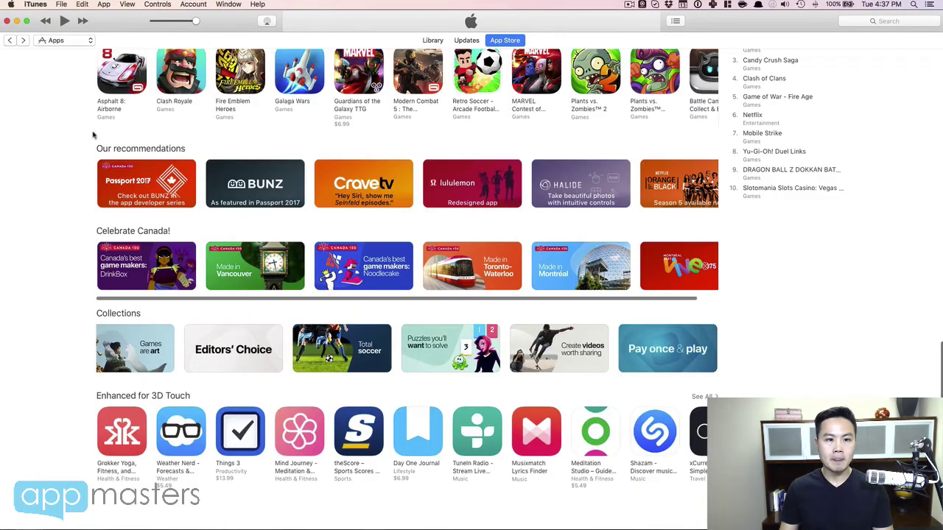
scroll(93, 135, up, 20)
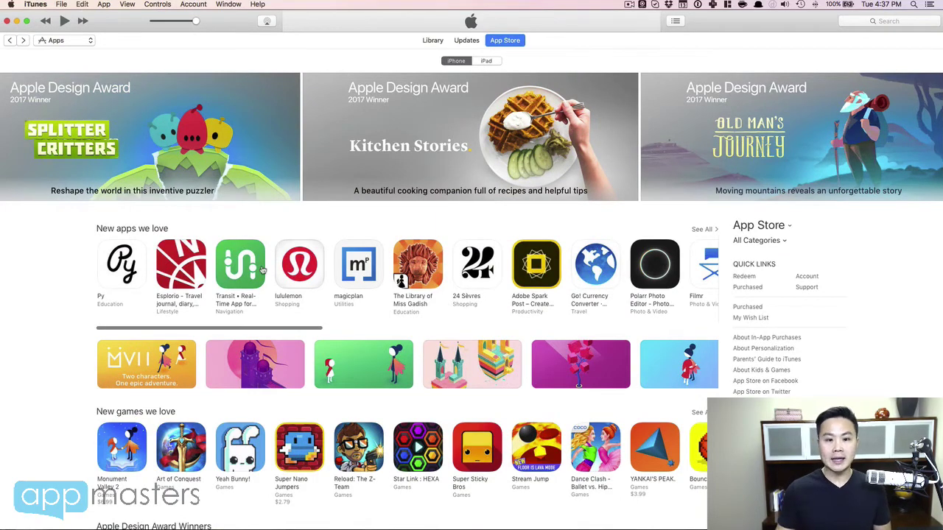
scroll(322, 293, right, 10)
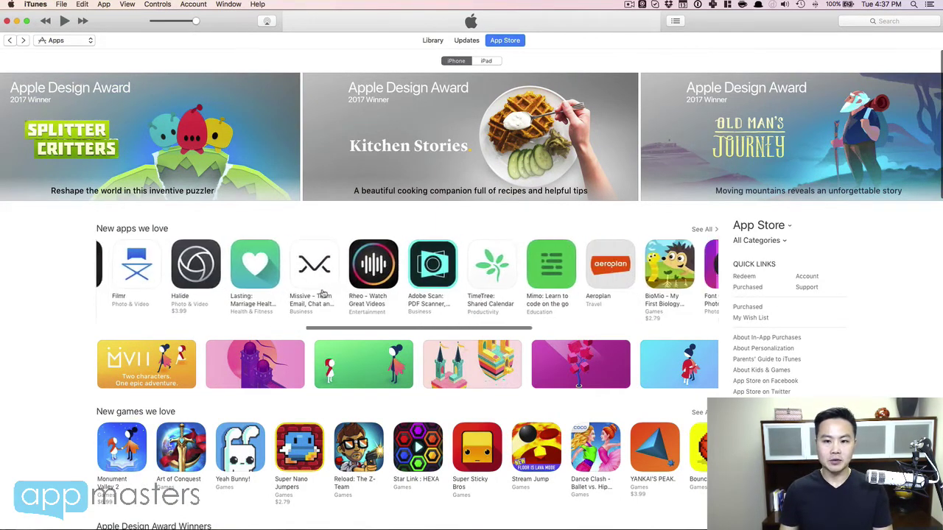
scroll(322, 293, right, 10)
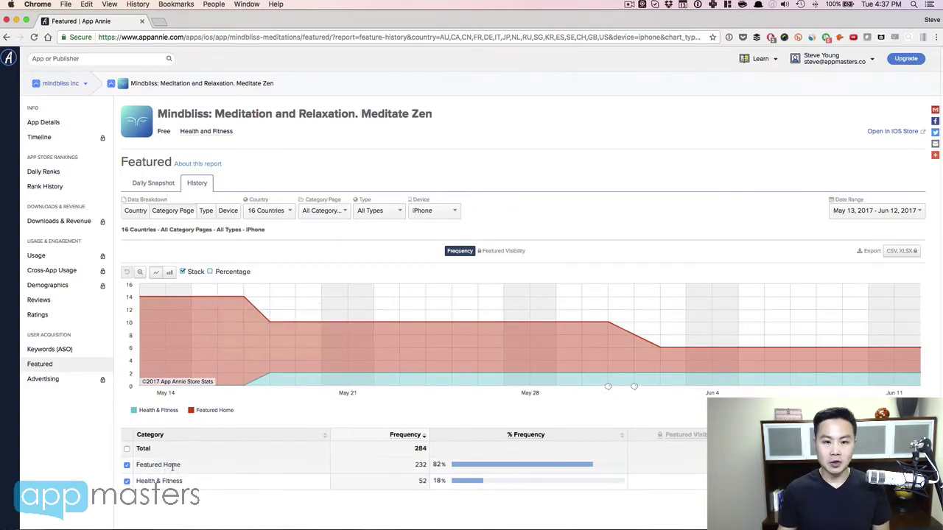
Filter the history to Featured Home and break it down by country: Canada 154, Australia 40, US 38
click(275, 212)
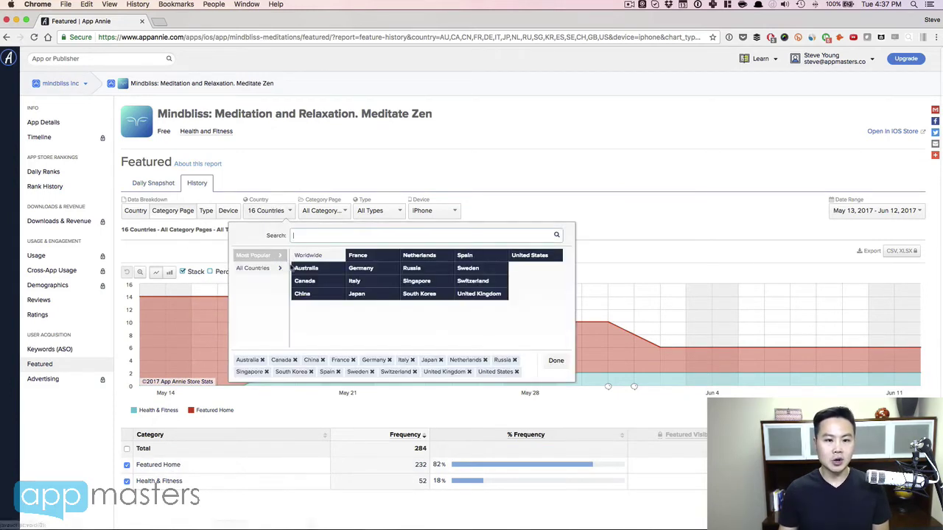
click(330, 213)
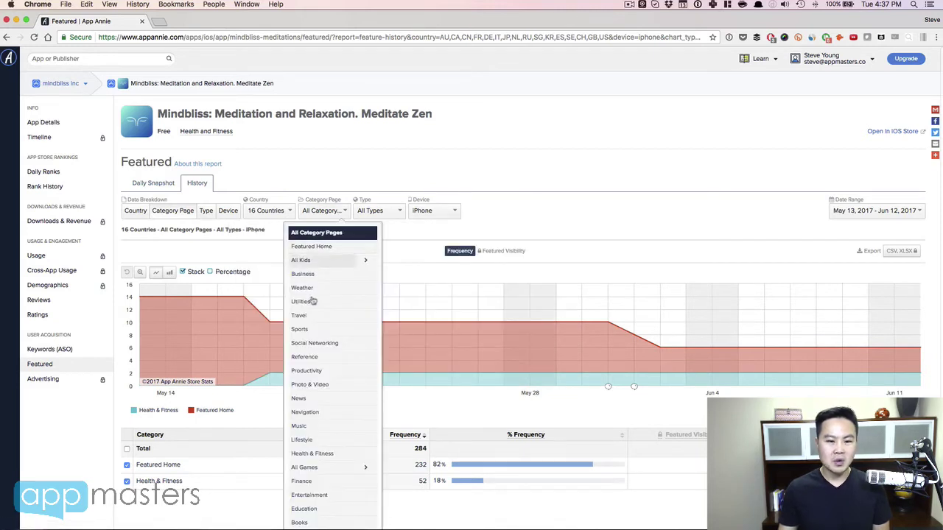
click(319, 248)
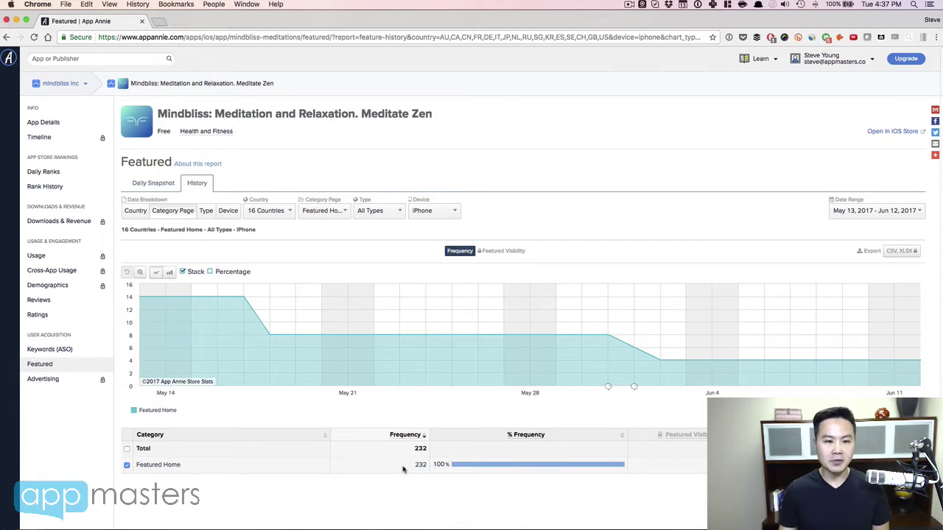
click(135, 214)
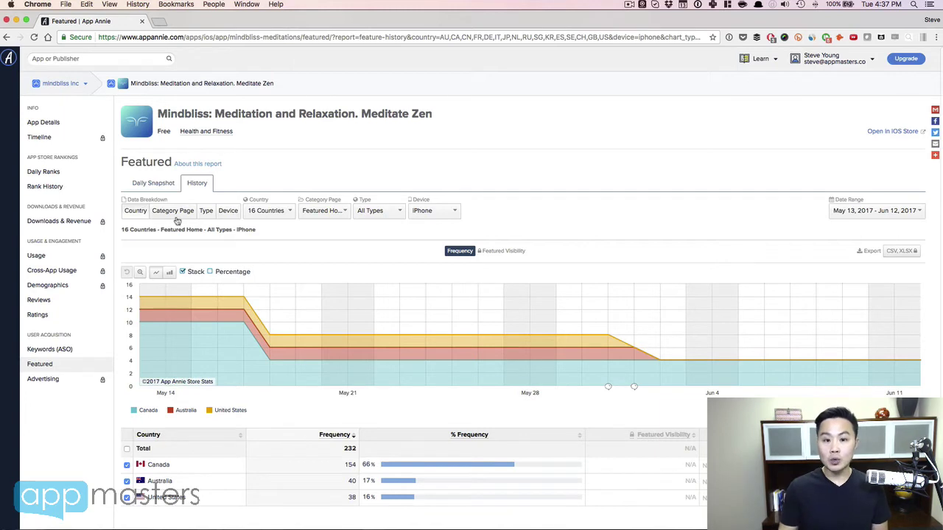
Leave the feature type unchanged and read May 13's tally: 14 placements, 10 in Canada
click(389, 214)
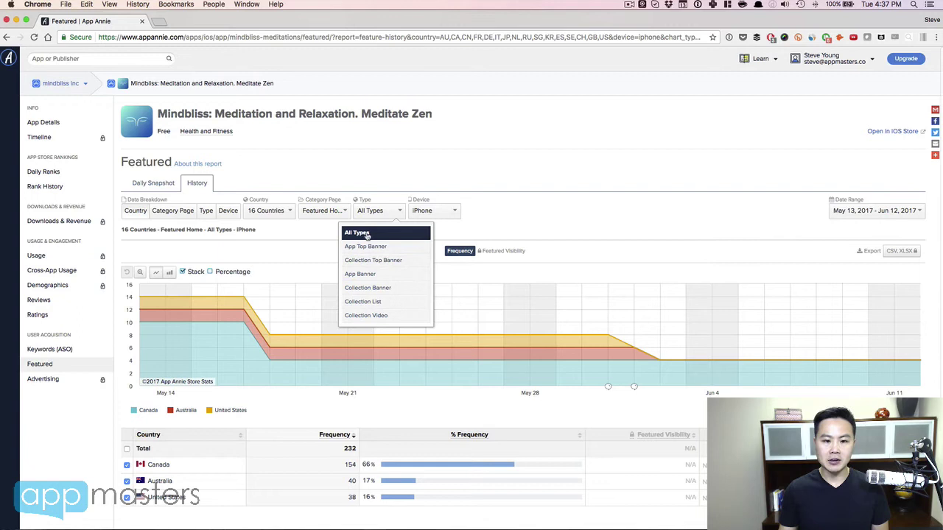
click(276, 252)
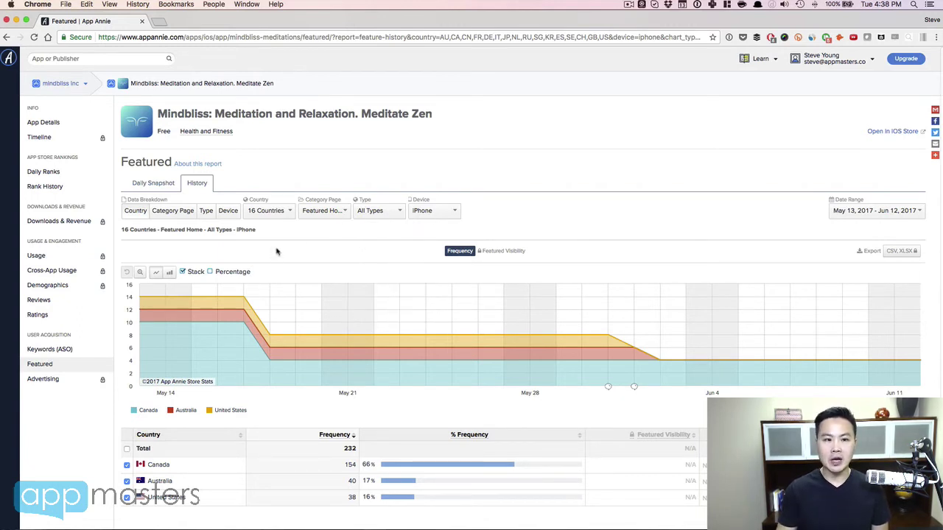
mouse_move(244, 332)
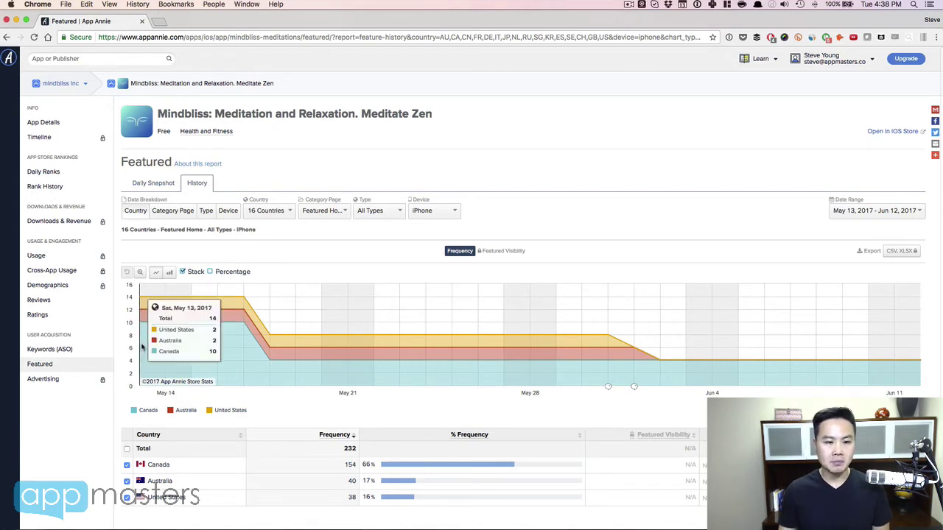
Show the daily snapshot for May 13, 2017, listing US and Canada 'New apps we love' placements
click(152, 184)
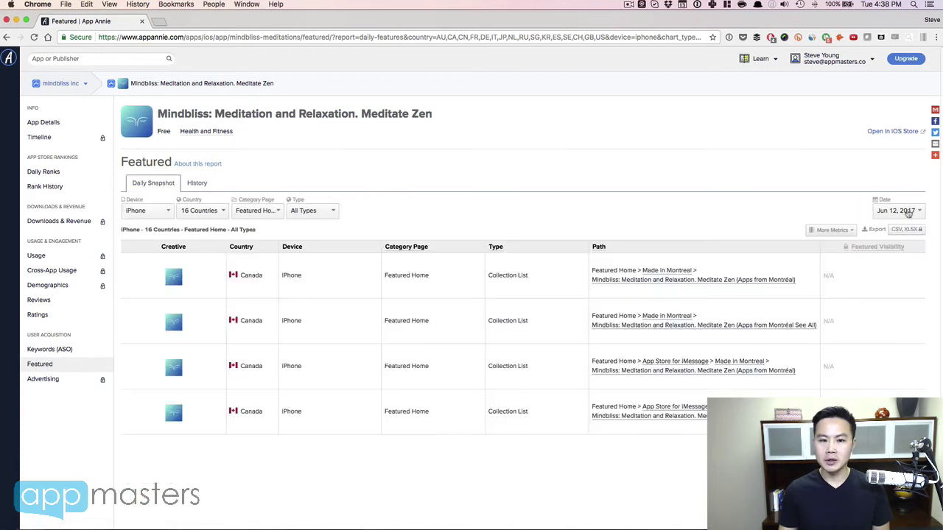
click(908, 212)
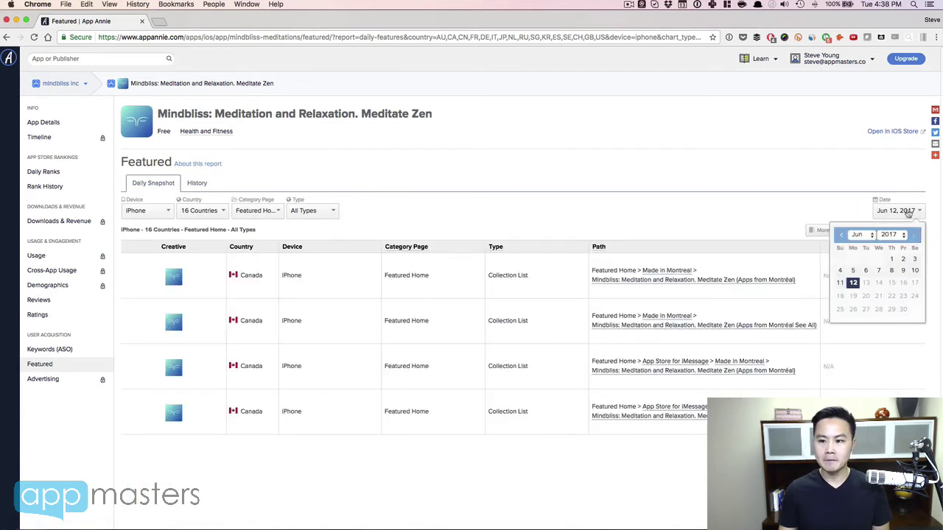
click(841, 236)
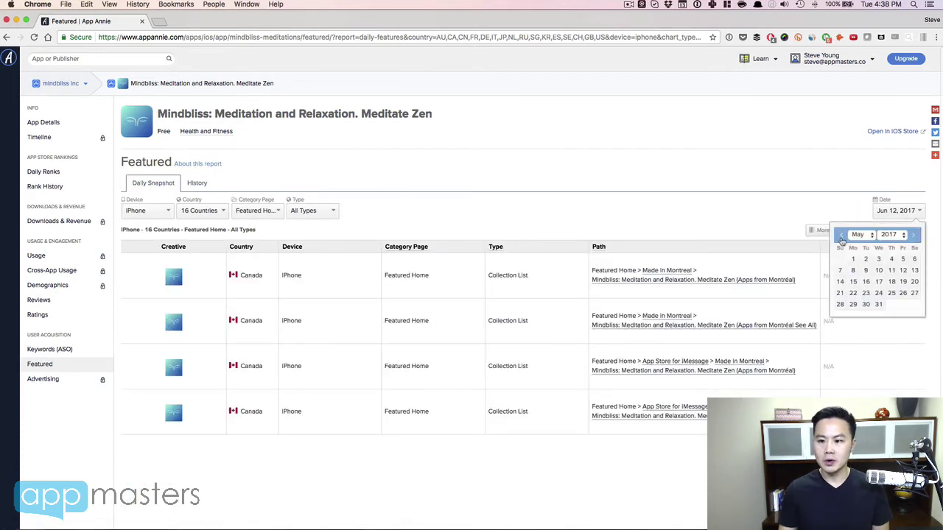
click(913, 271)
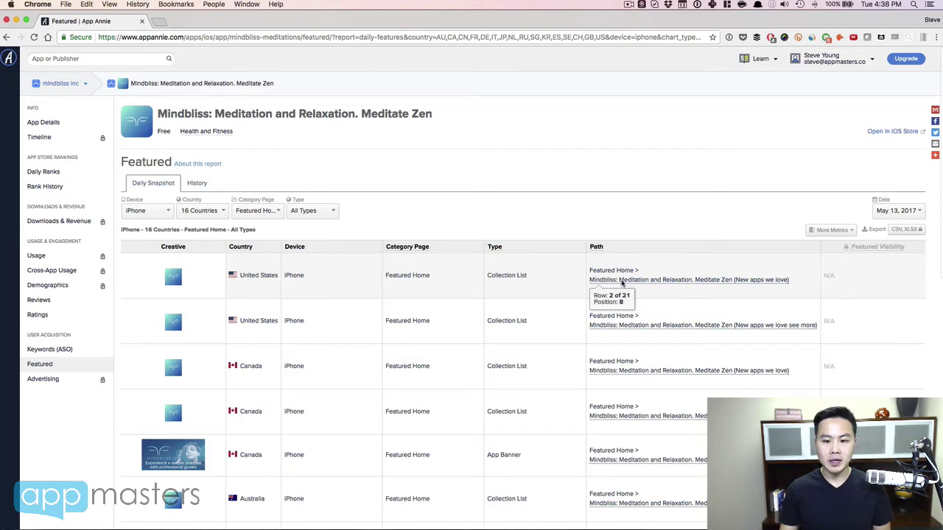
scroll(560, 346, down, 5)
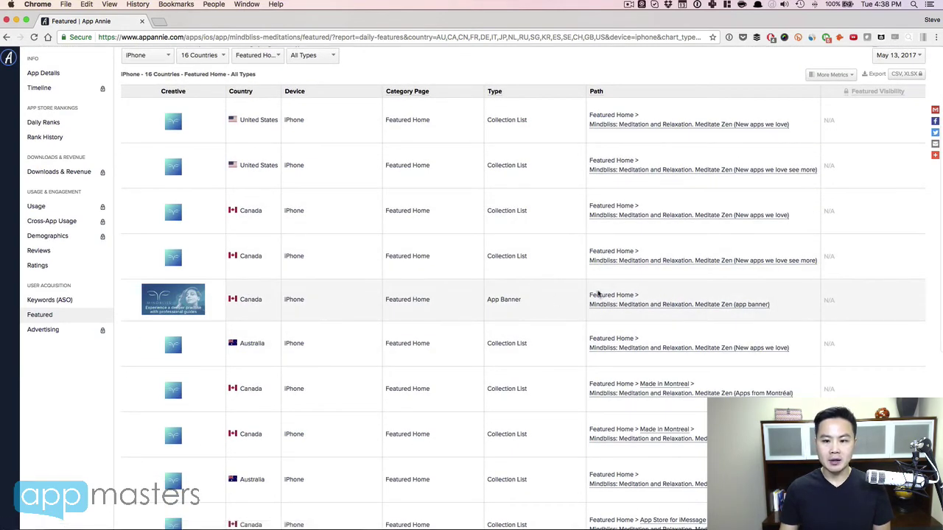
mouse_move(607, 303)
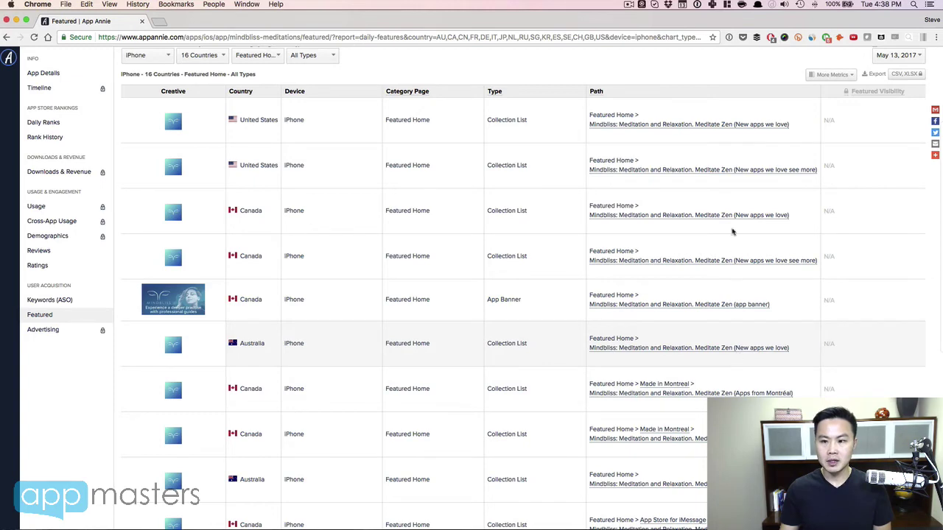
scroll(449, 357, down, 3)
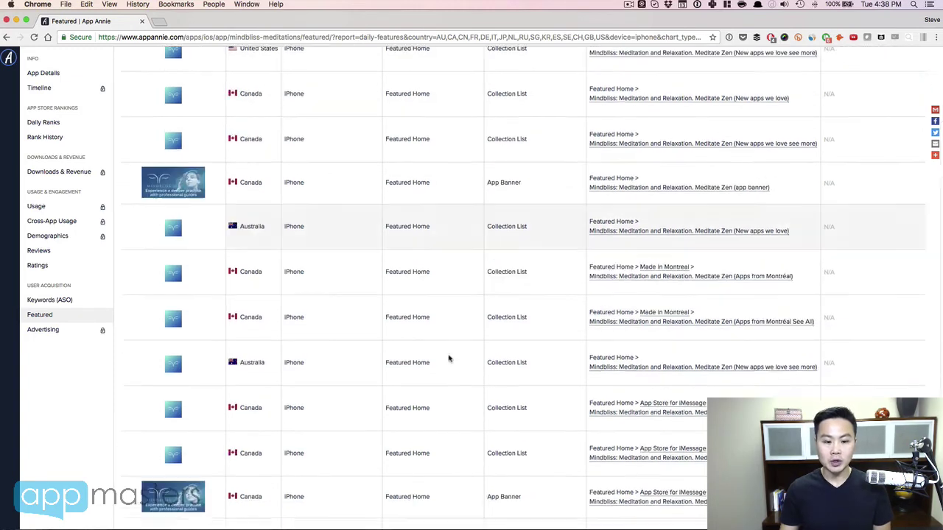
scroll(449, 358, down, 3)
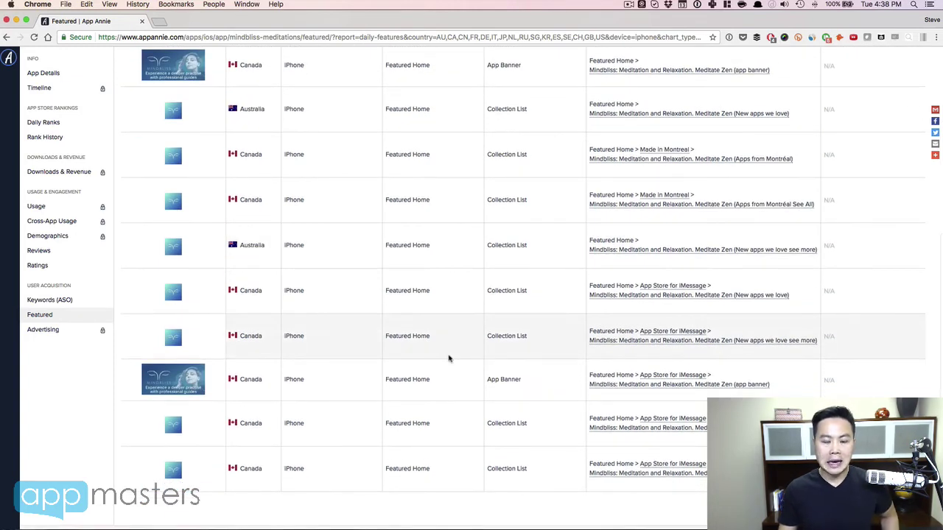
scroll(449, 358, up, 4)
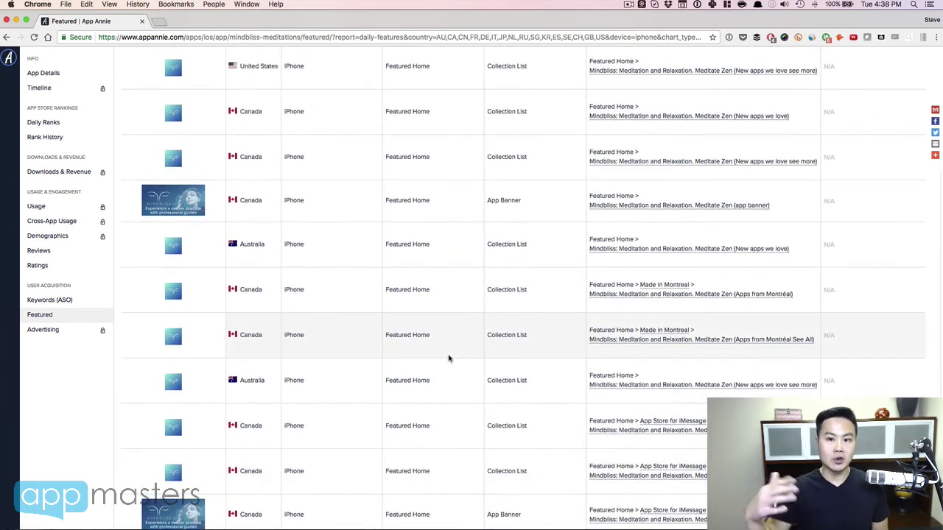
scroll(449, 358, down, 2)
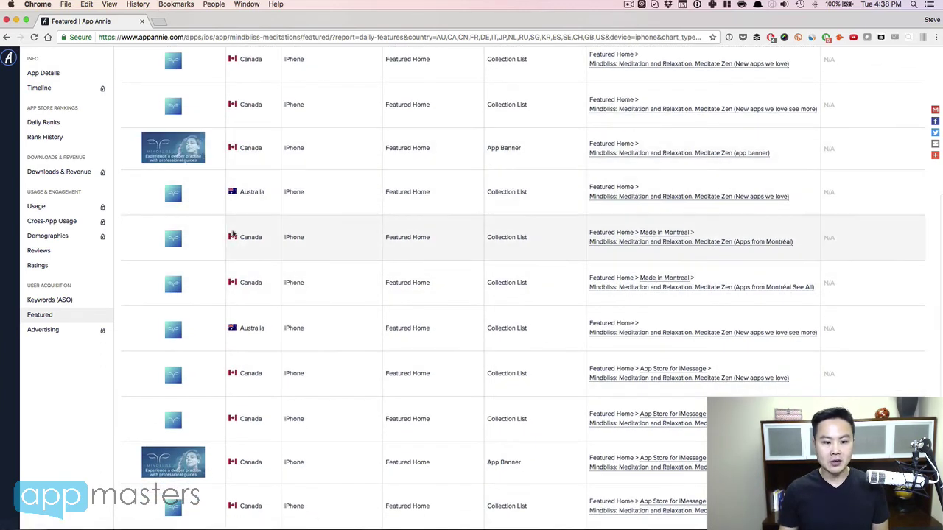
scroll(274, 294, down, 3)
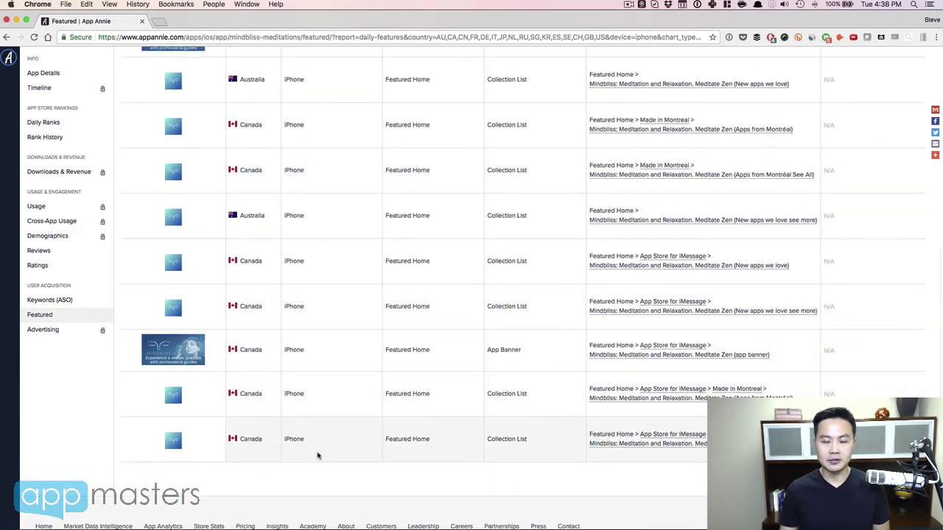
scroll(317, 456, up, 10)
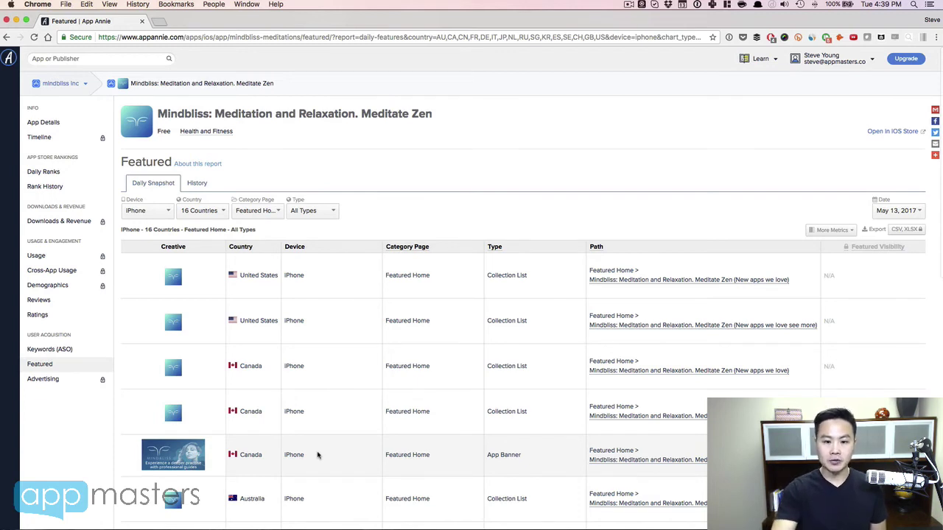
scroll(318, 455, down, 3)
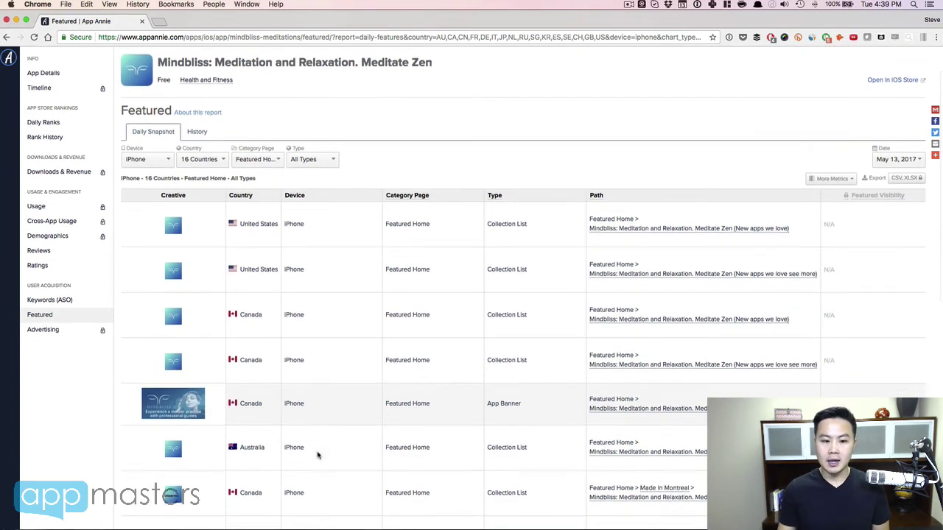